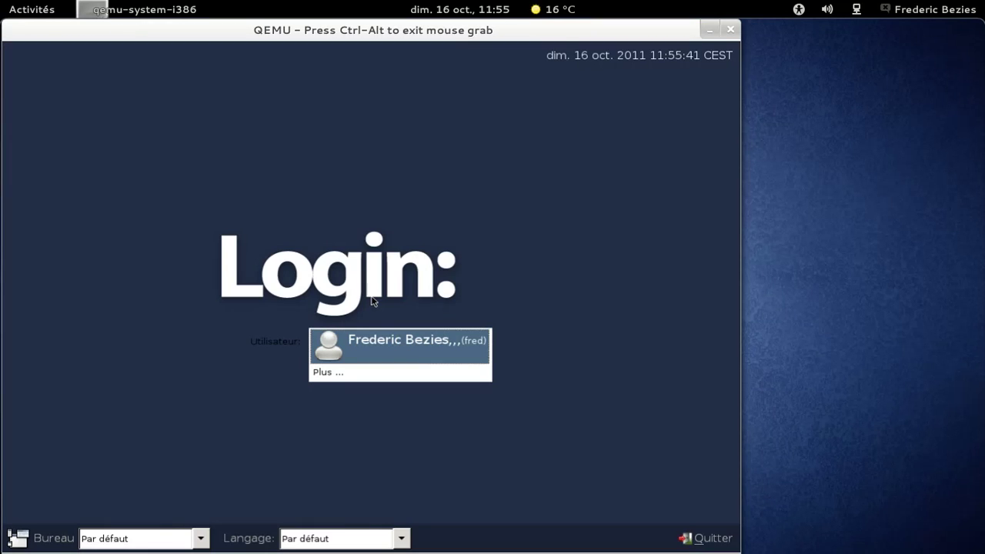
Log in to the virtual machine's desktop with the listed user account and its password
{"action": "left_click", "coordinate": [431, 343]}
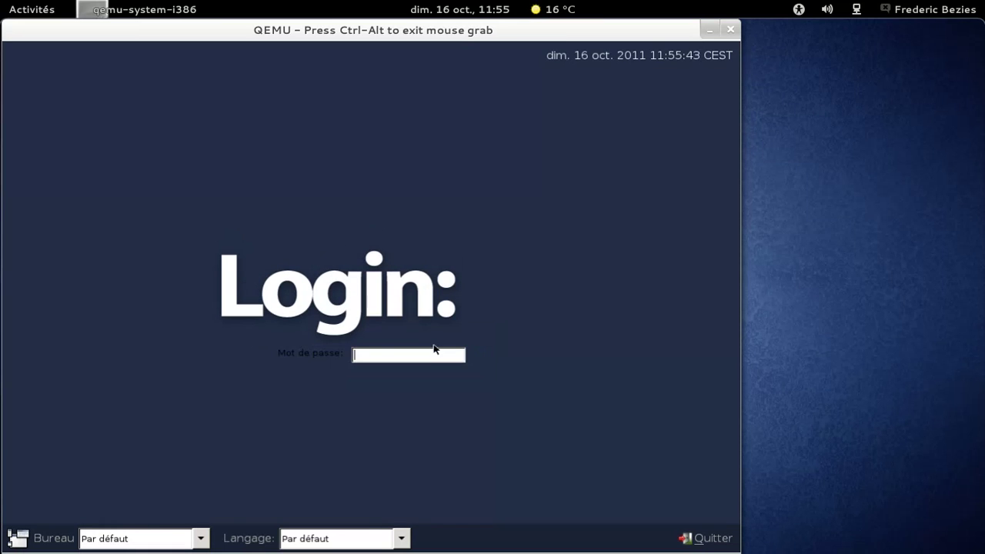
{"action": "type", "text": "••••••••"}
{"action": "key", "text": "Return"}
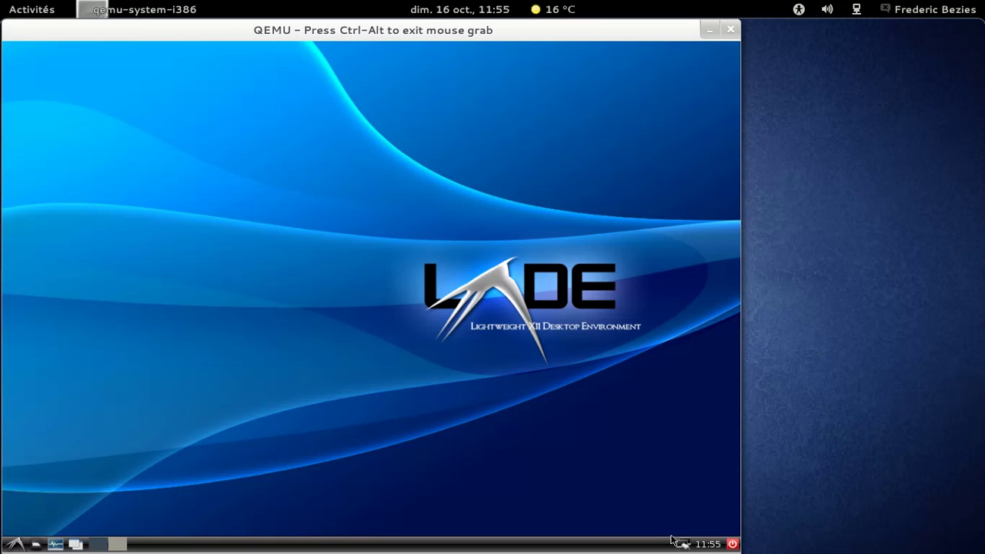
Open LXTerminal, run uname -a and highlight the kernel information it outputs
{"action": "left_click", "coordinate": [17, 544]}
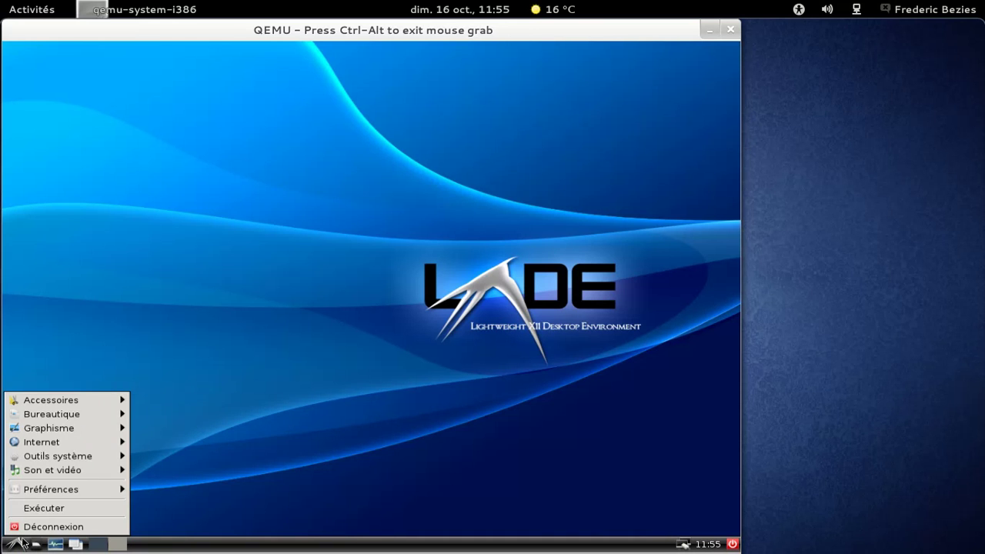
{"action": "mouse_move", "coordinate": [85, 403]}
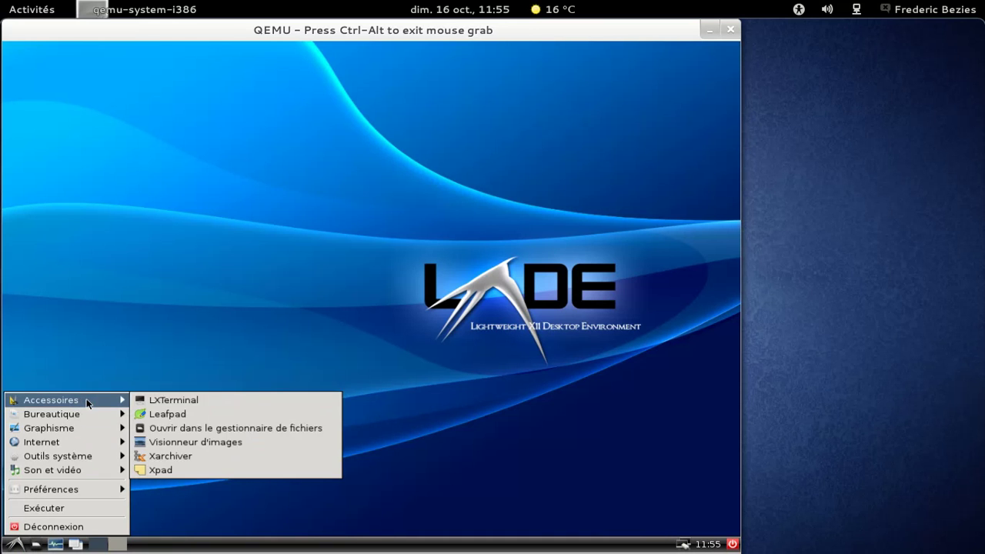
{"action": "left_click", "coordinate": [165, 400]}
{"action": "type", "text": "uname -a"}
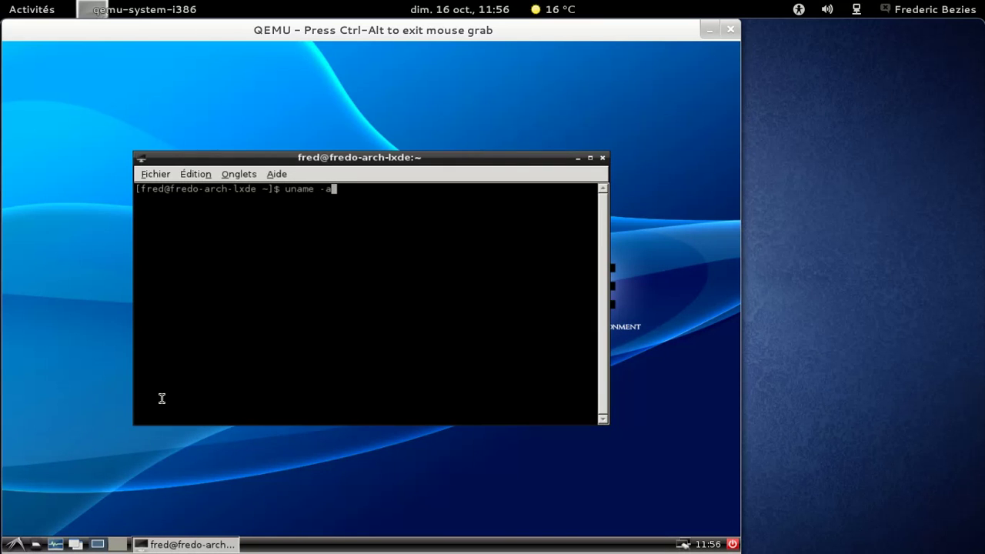
{"action": "key", "text": "Return"}
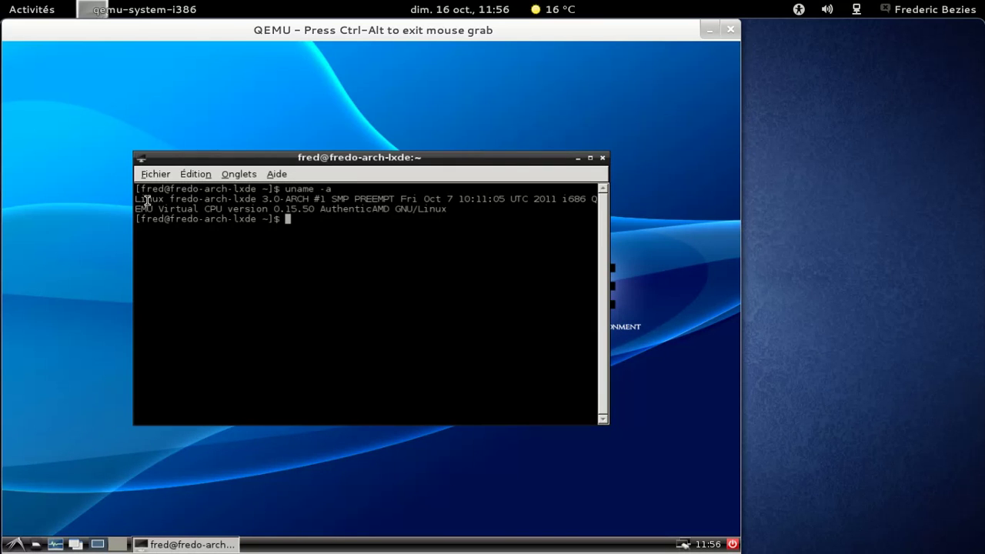
{"action": "left_click_drag", "start_coordinate": [136, 198], "coordinate": [597, 208]}
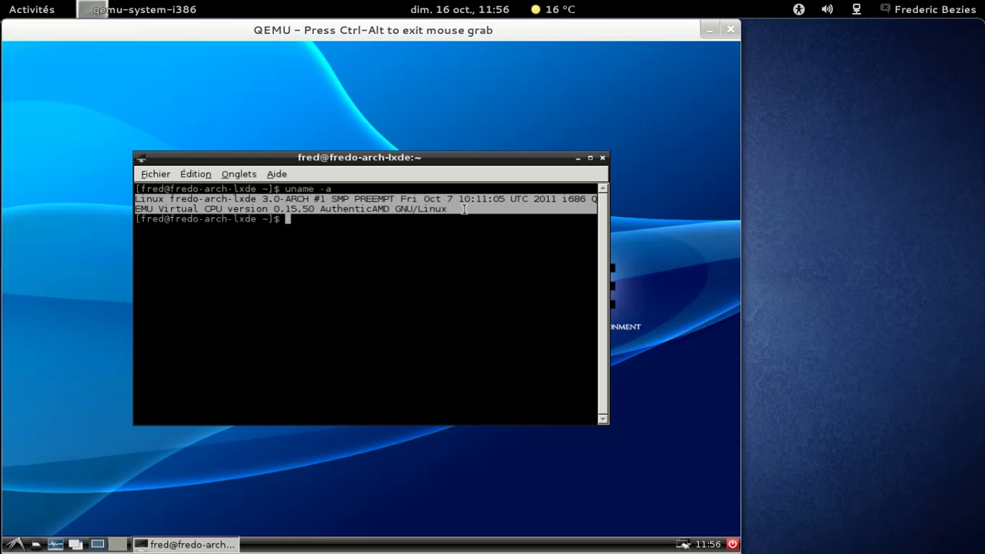
{"action": "left_click", "coordinate": [460, 231]}
View the terminal's About information, dismiss it and close the terminal
{"action": "left_click", "coordinate": [279, 174]}
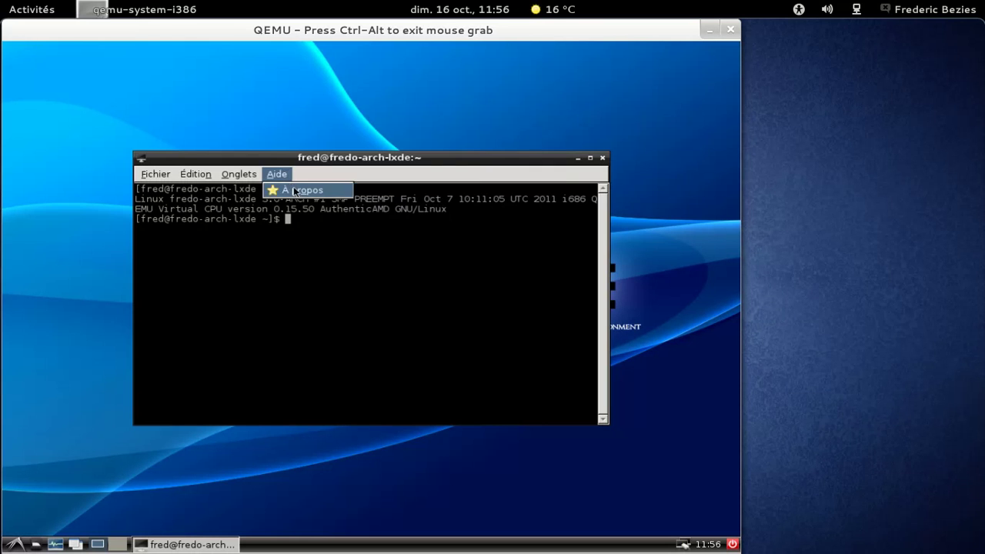
{"action": "left_click", "coordinate": [296, 189]}
{"action": "left_click", "coordinate": [429, 376]}
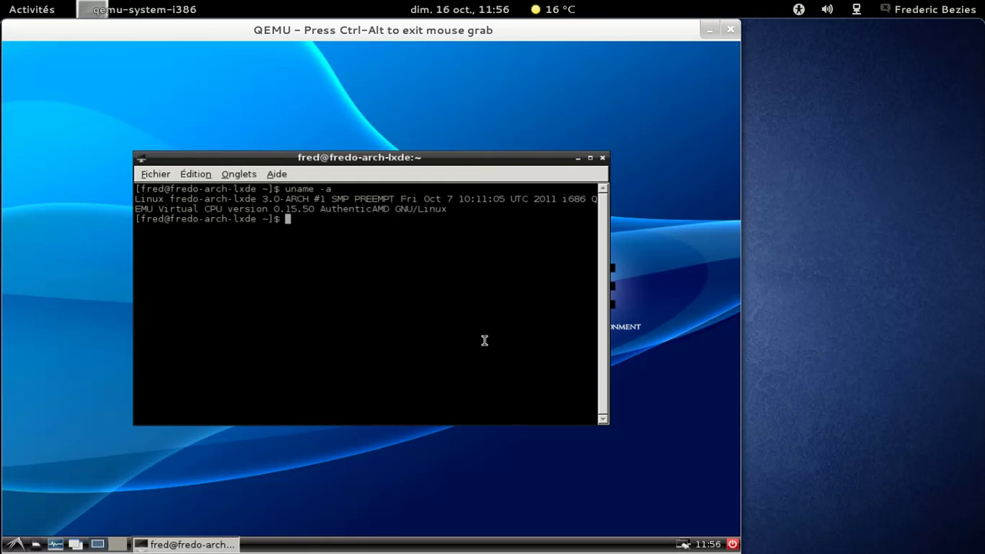
{"action": "left_click", "coordinate": [602, 158]}
Open the task manager with its process list and reposition its window toward the desktop's upper-right corner
{"action": "left_click", "coordinate": [60, 546]}
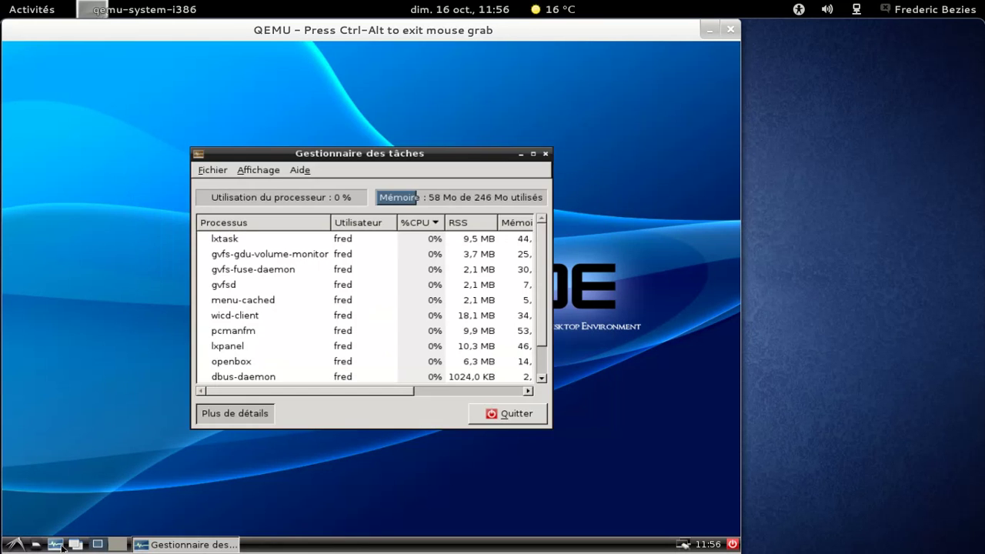
{"action": "left_click_drag", "start_coordinate": [429, 155], "coordinate": [554, 82]}
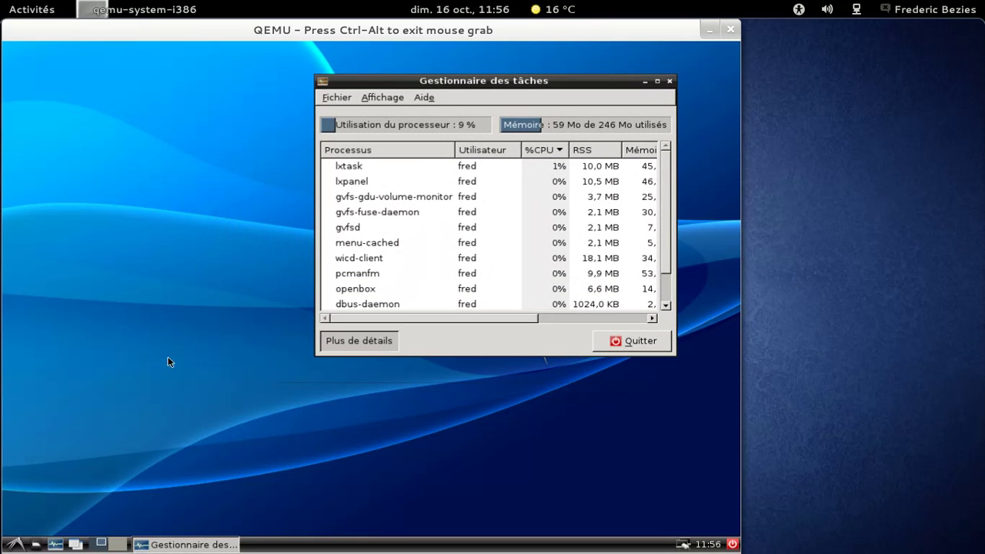
{"action": "left_click", "coordinate": [15, 544]}
{"action": "left_click", "coordinate": [14, 544]}
Delete lxinput.tar.gz, sylpheed.tar.gz and localepurge.tar.gz from the home folder in the file manager
{"action": "left_click", "coordinate": [36, 544]}
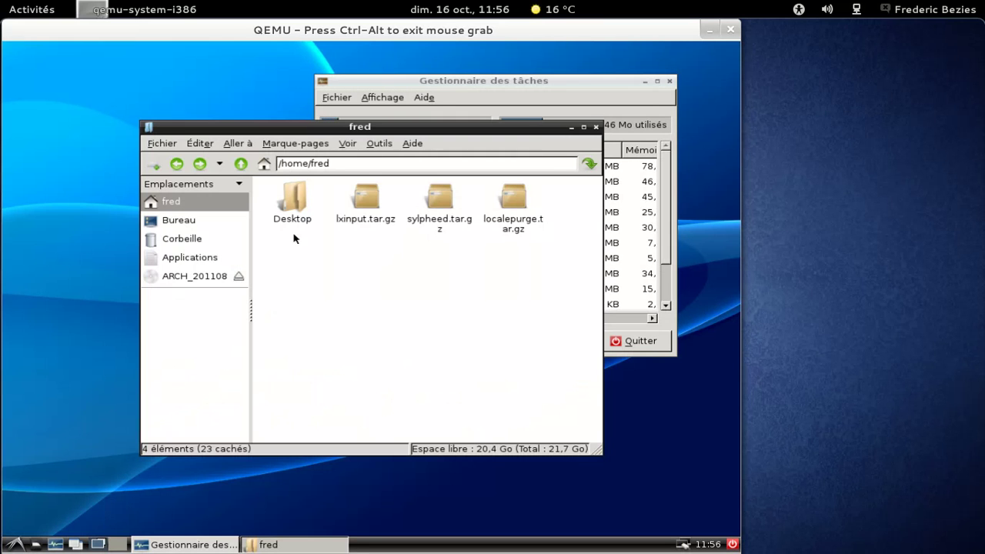
{"action": "left_click_drag", "start_coordinate": [332, 132], "coordinate": [333, 188]}
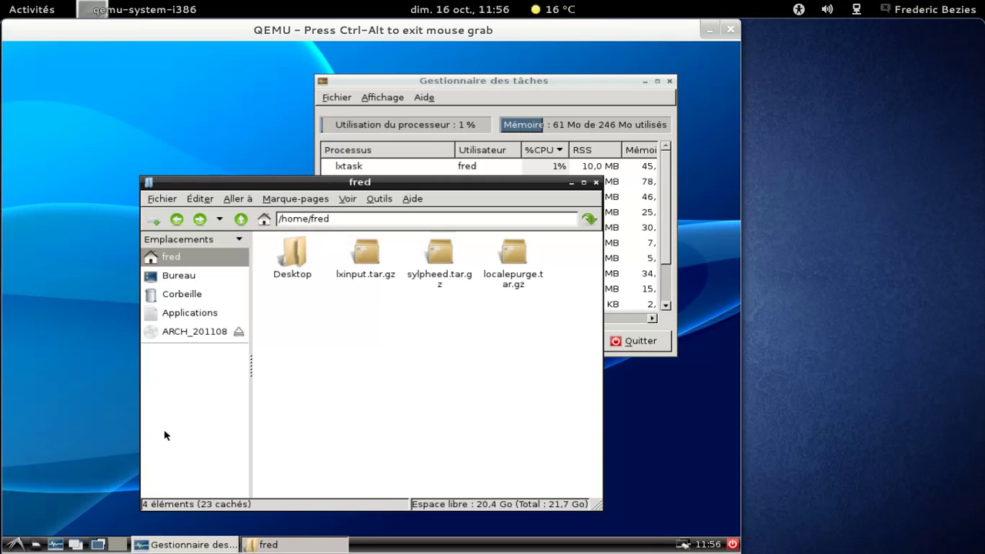
{"action": "left_click_drag", "start_coordinate": [546, 262], "coordinate": [377, 300]}
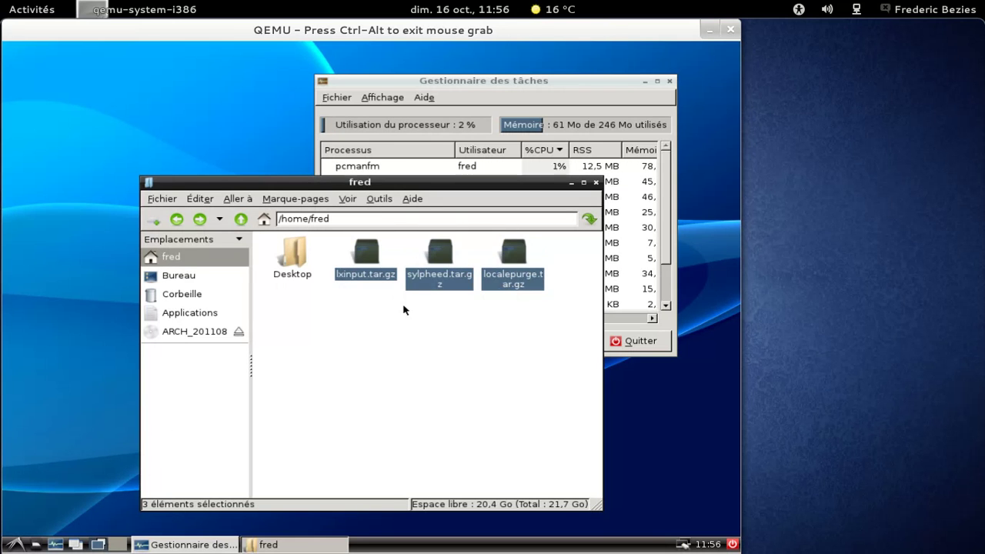
{"action": "key", "text": "Delete"}
{"action": "key", "text": "Return"}
Empty the trash from the file manager and confirm the permanent removal
{"action": "right_click", "coordinate": [205, 293]}
{"action": "left_click", "coordinate": [237, 297]}
{"action": "left_click", "coordinate": [454, 390]}
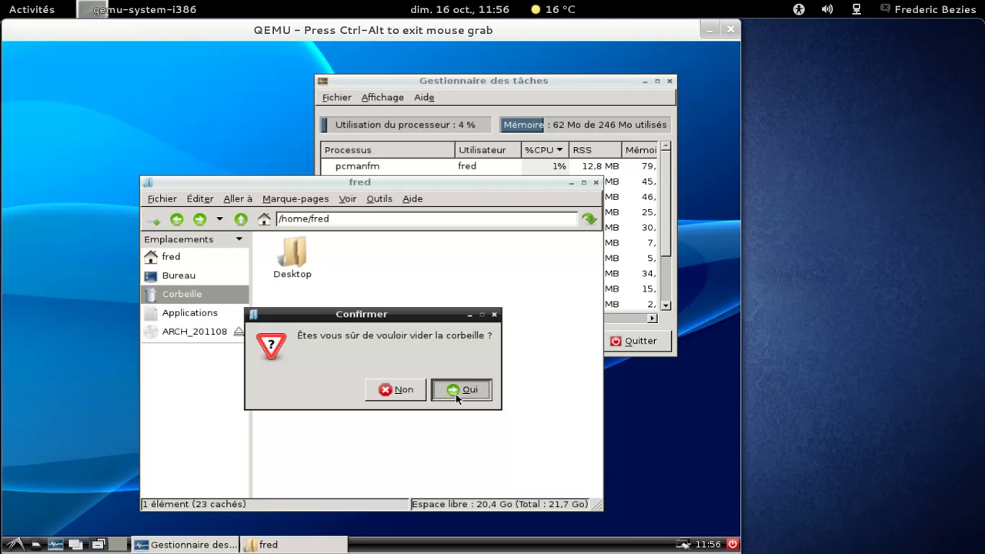
View the file manager's About information, dismiss it and close the file manager
{"action": "left_click", "coordinate": [413, 199]}
{"action": "left_click", "coordinate": [416, 213]}
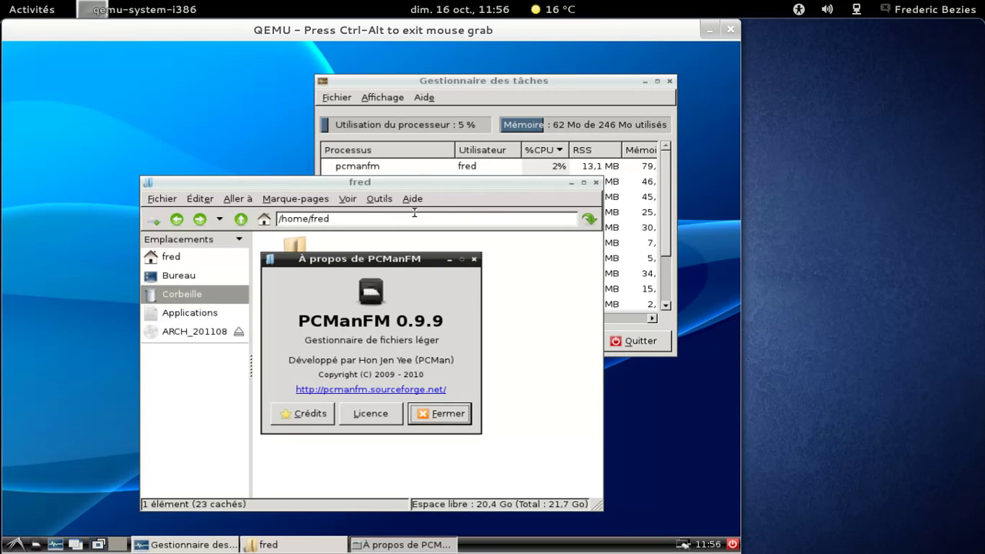
{"action": "left_click", "coordinate": [446, 411]}
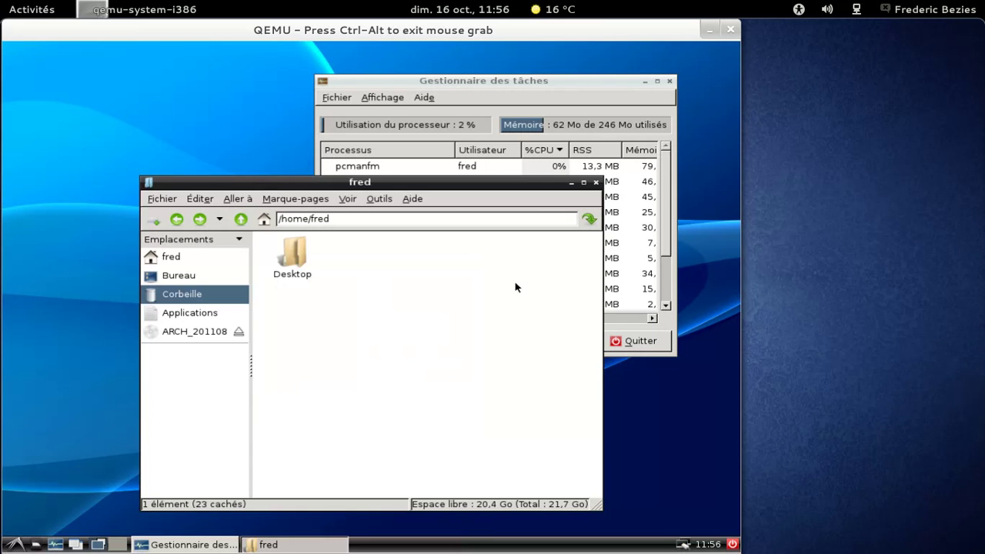
{"action": "left_click", "coordinate": [572, 184]}
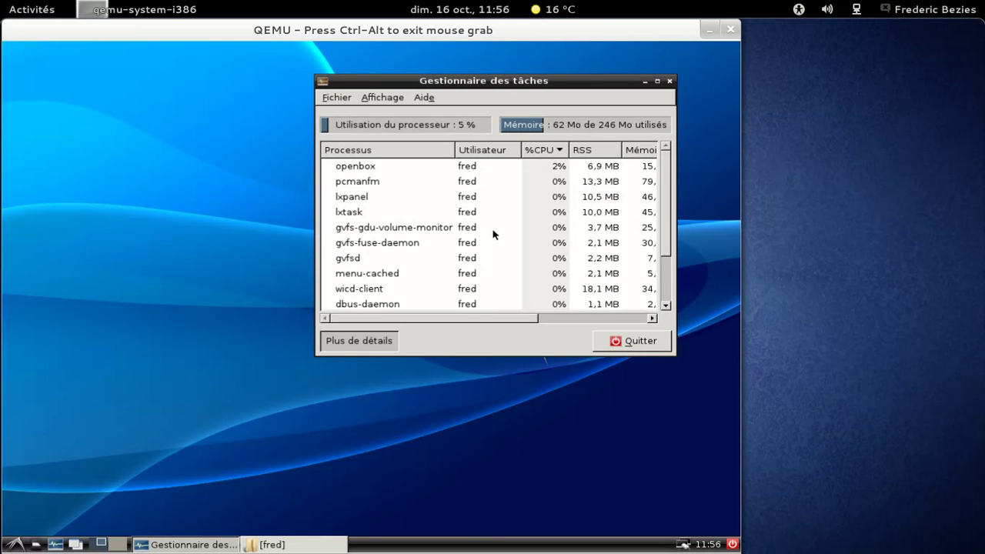
{"action": "right_click", "coordinate": [323, 545]}
{"action": "left_click", "coordinate": [341, 528]}
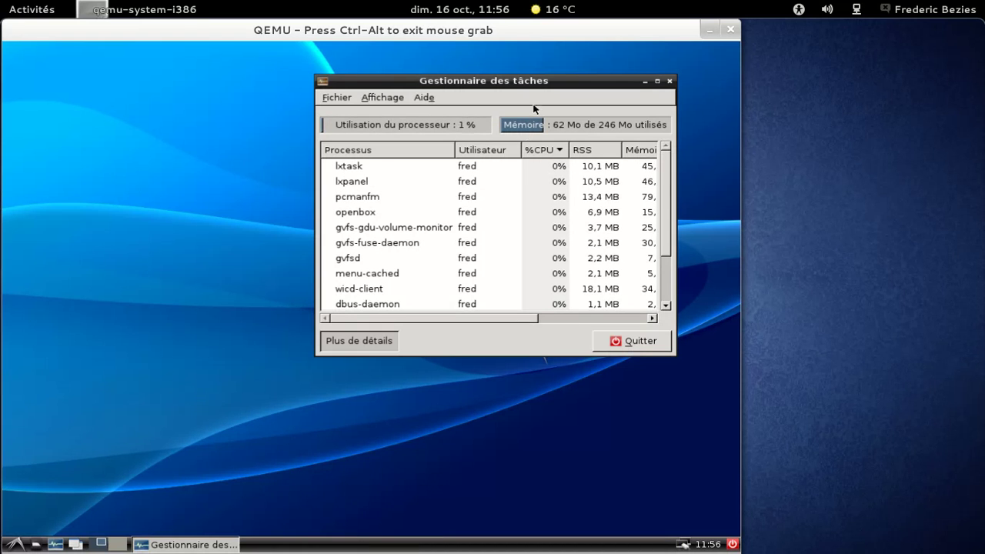
Launch the Midori web browser from the installed Internet applications
{"action": "left_click", "coordinate": [15, 544]}
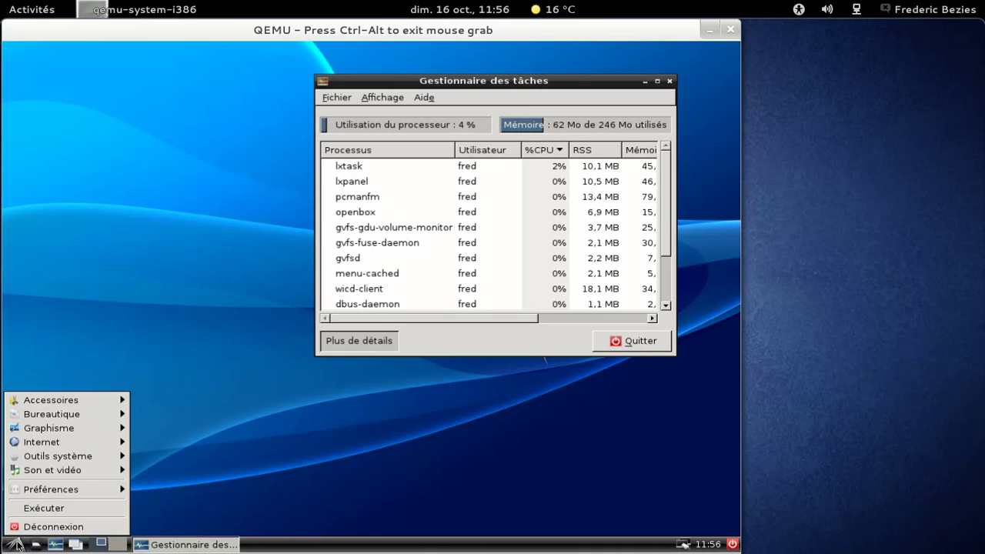
{"action": "mouse_move", "coordinate": [74, 445]}
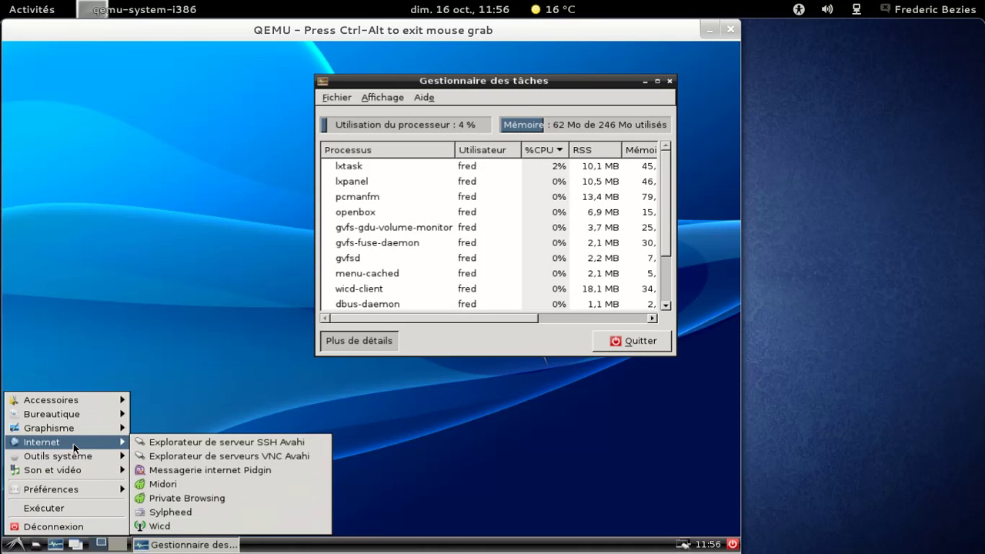
{"action": "left_click", "coordinate": [184, 485]}
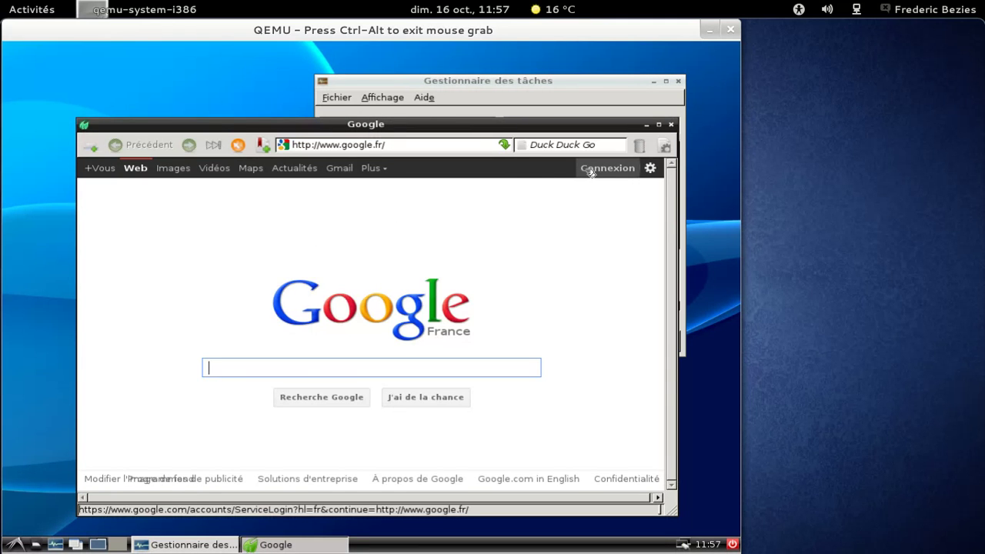
Browse the installed application categories and launch the Sylpheed mail client
{"action": "left_click", "coordinate": [15, 545]}
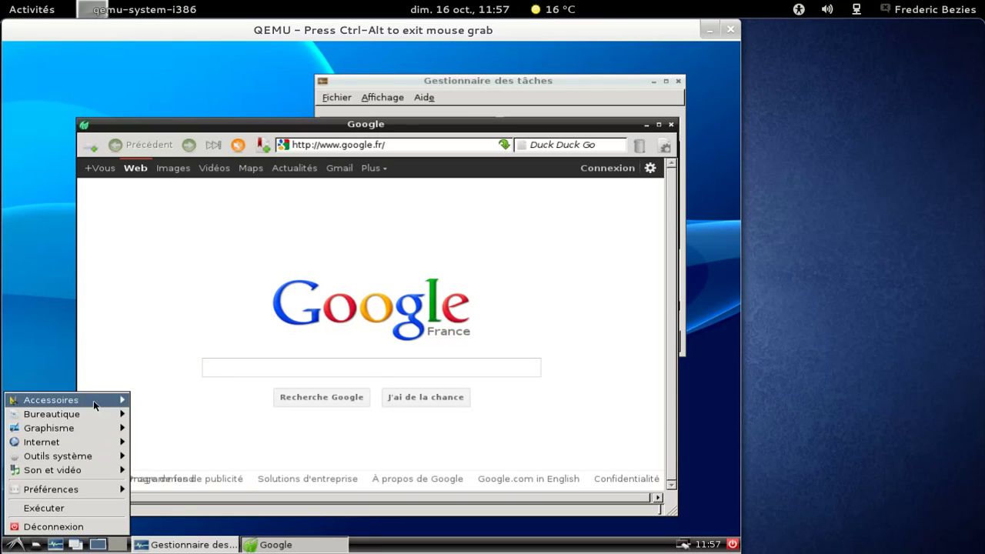
{"action": "mouse_move", "coordinate": [105, 397]}
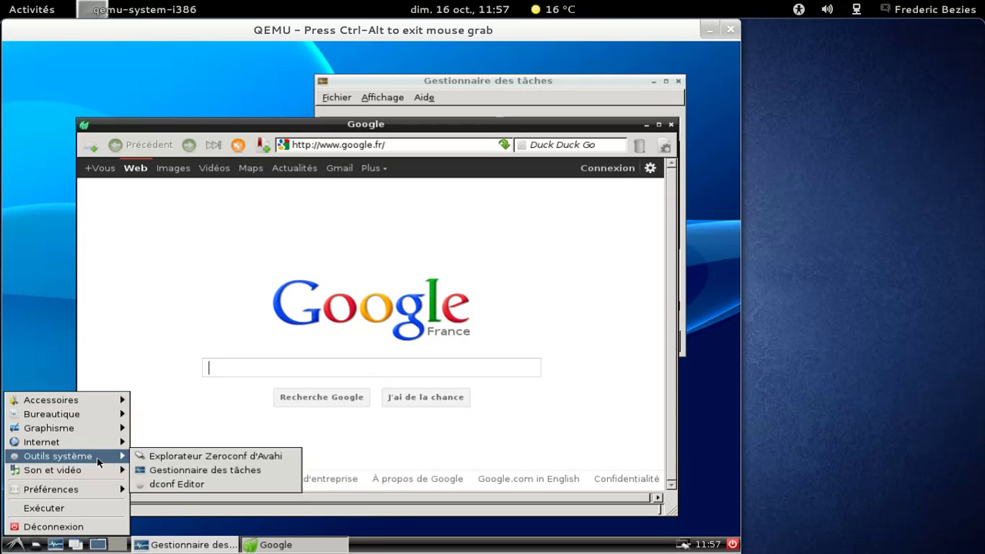
{"action": "mouse_move", "coordinate": [96, 436]}
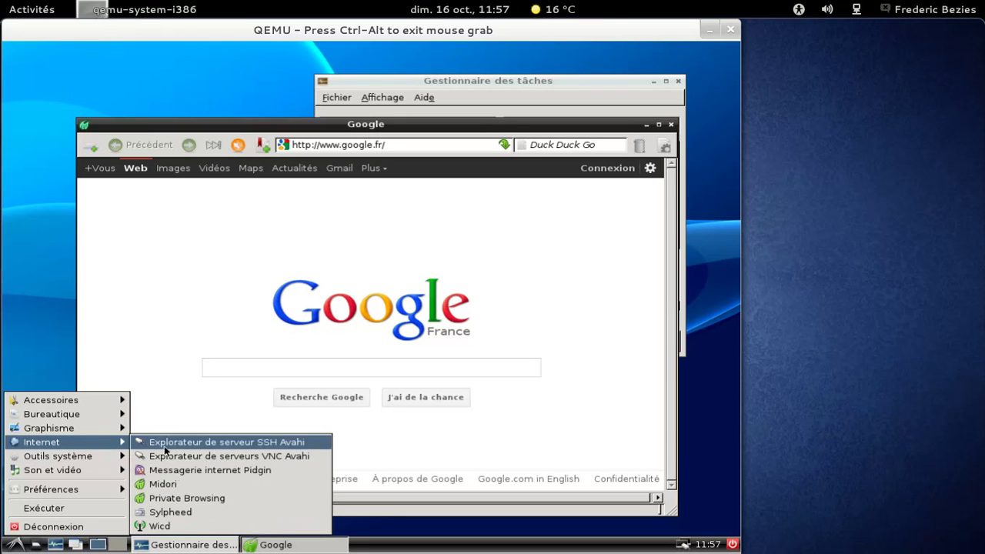
{"action": "left_click", "coordinate": [171, 511]}
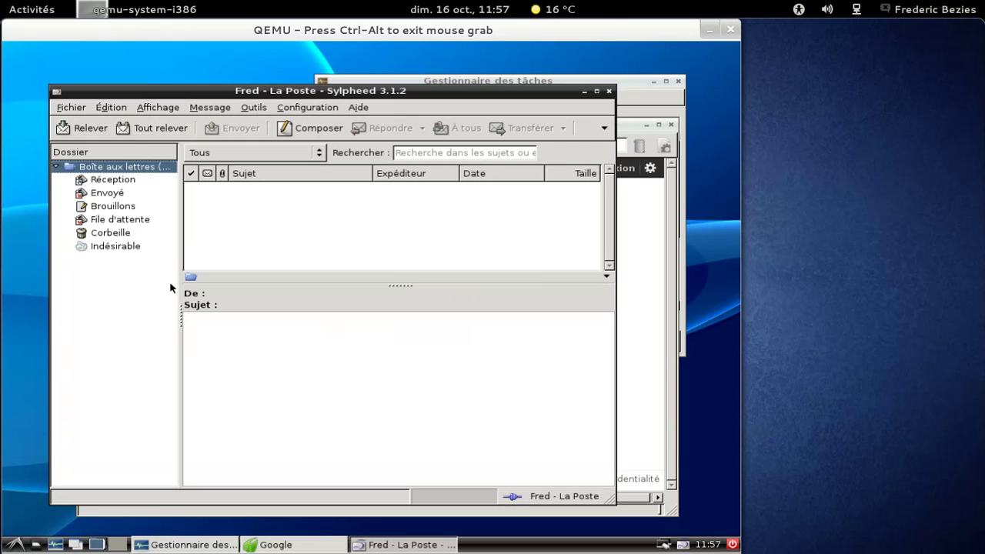
Retrieve new mail for the current account and check the Réception folder for messages
{"action": "left_click", "coordinate": [76, 128]}
{"action": "left_click", "coordinate": [104, 183]}
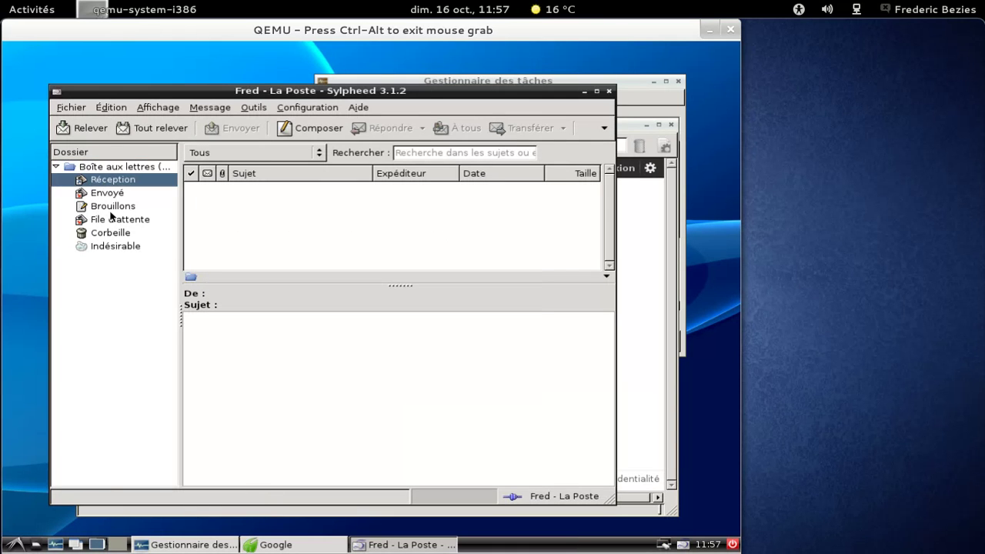
{"action": "left_click", "coordinate": [114, 168]}
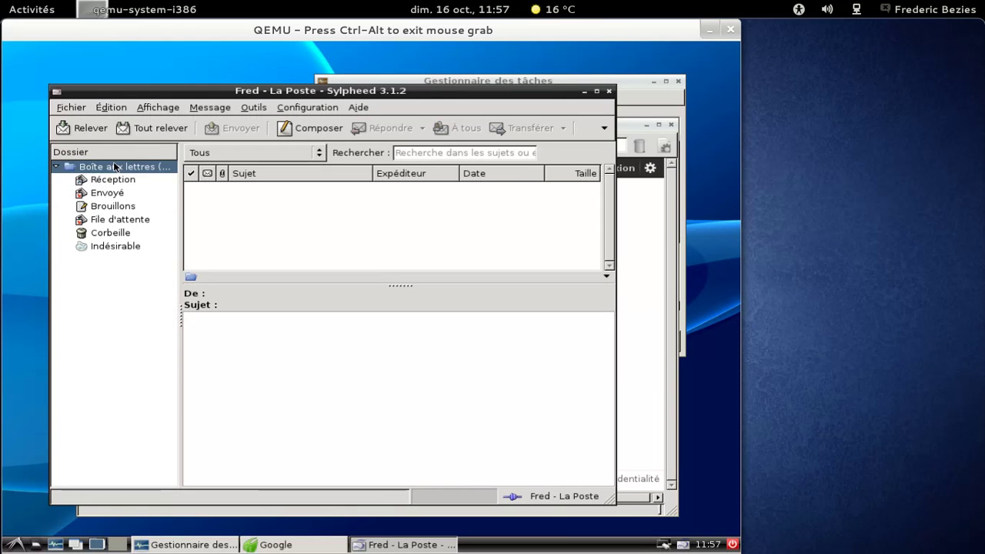
{"action": "left_click", "coordinate": [119, 179]}
{"action": "left_click", "coordinate": [217, 226]}
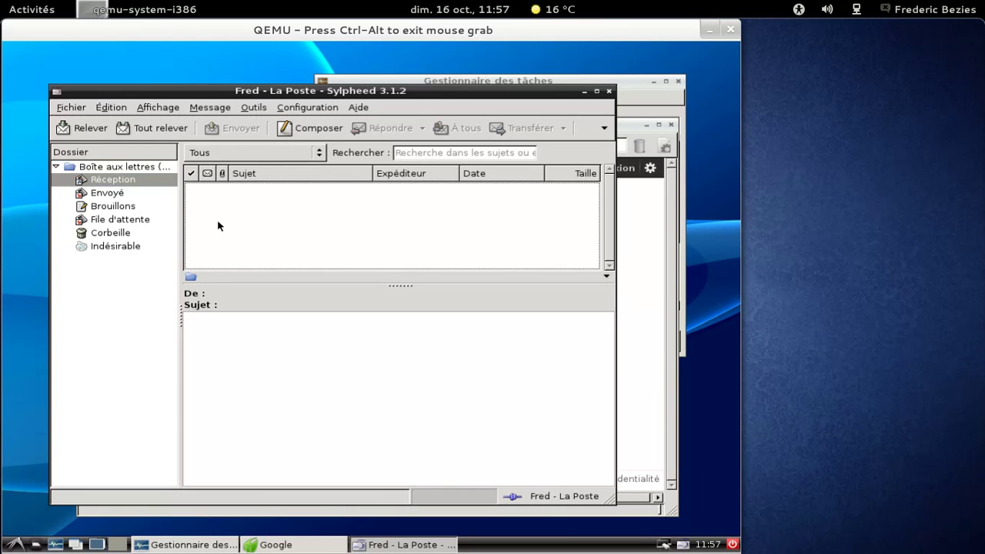
Retrieve new mail for all accounts and check the Réception folder again
{"action": "left_click", "coordinate": [154, 168]}
{"action": "left_click", "coordinate": [151, 133]}
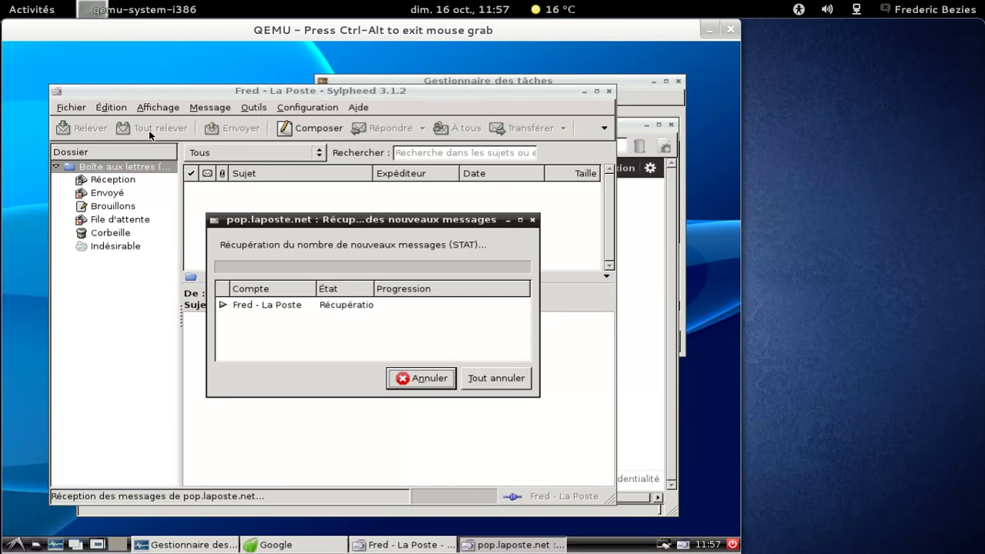
{"action": "left_click", "coordinate": [133, 179]}
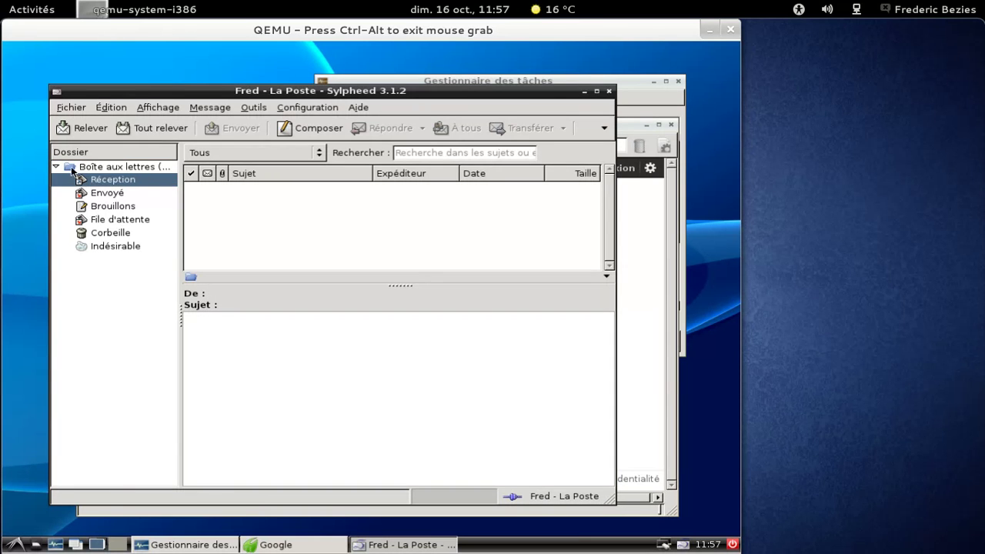
{"action": "left_click", "coordinate": [137, 167]}
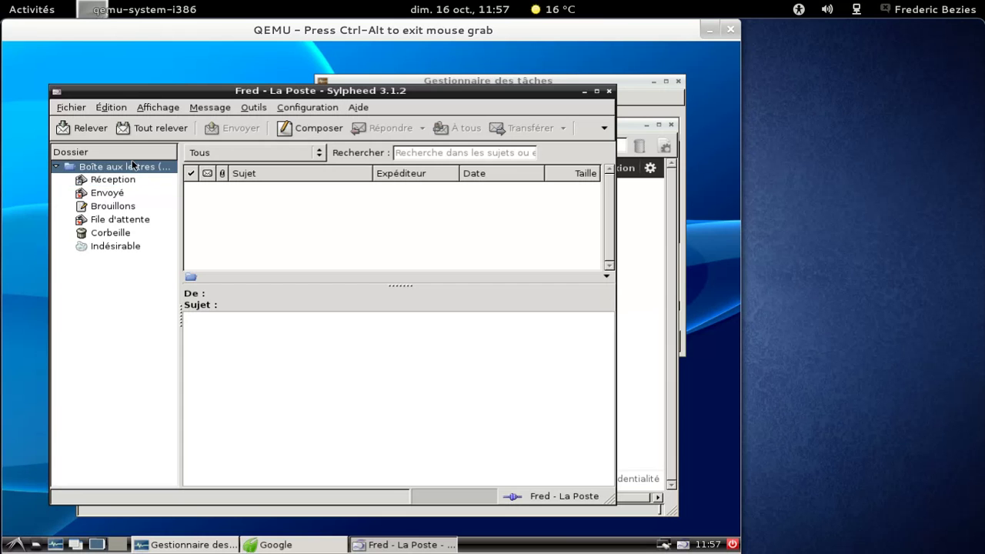
Preview a blank message in the composer, close it unsent and open Sylpheed's About information
{"action": "left_click", "coordinate": [307, 128]}
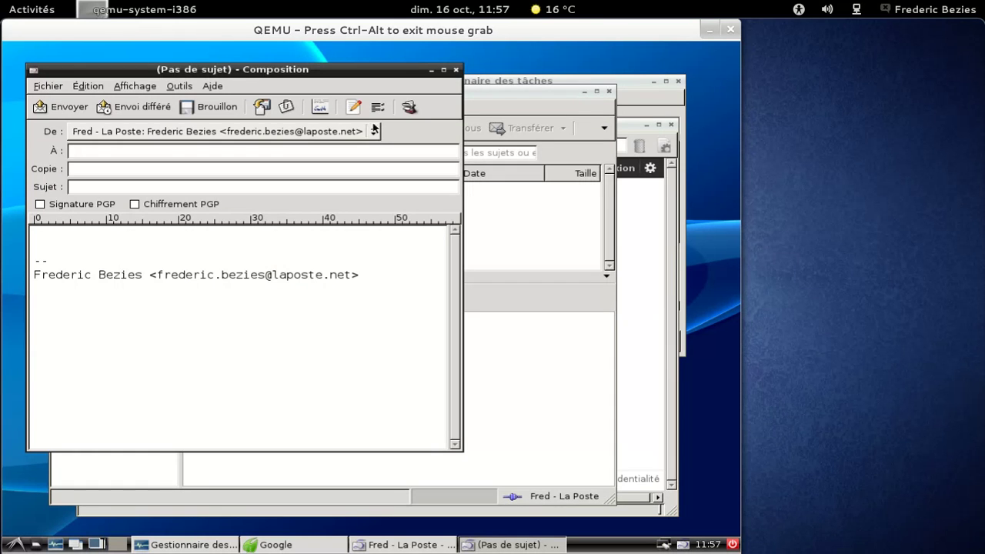
{"action": "left_click", "coordinate": [457, 70]}
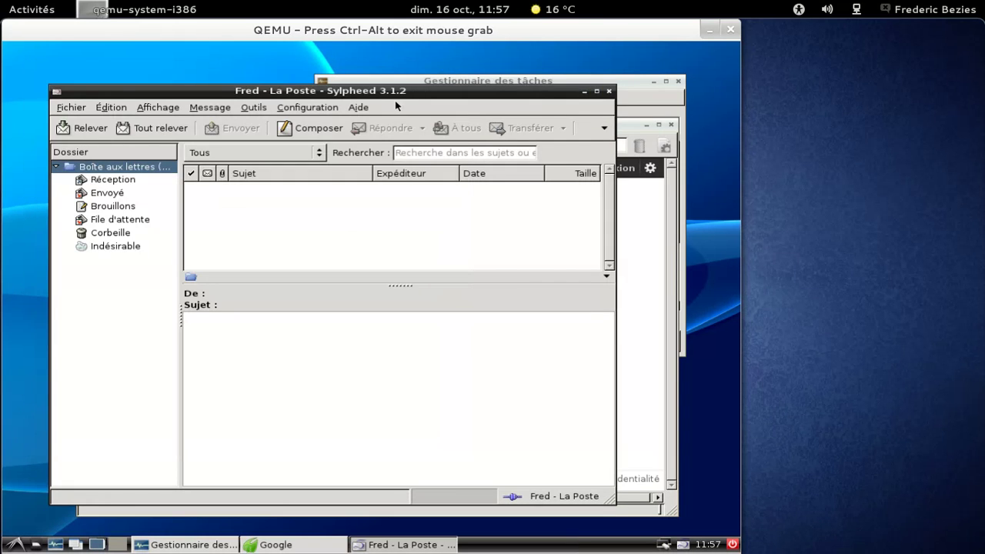
{"action": "left_click", "coordinate": [359, 107]}
{"action": "left_click", "coordinate": [378, 200]}
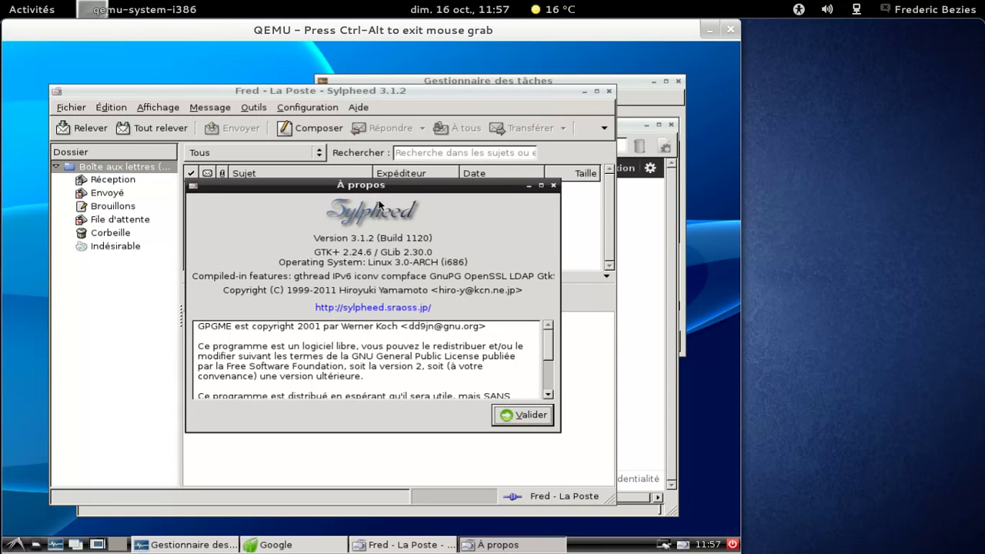
Close Sylpheed along with its About information and examine the running processes in the task manager
{"action": "left_click", "coordinate": [524, 415]}
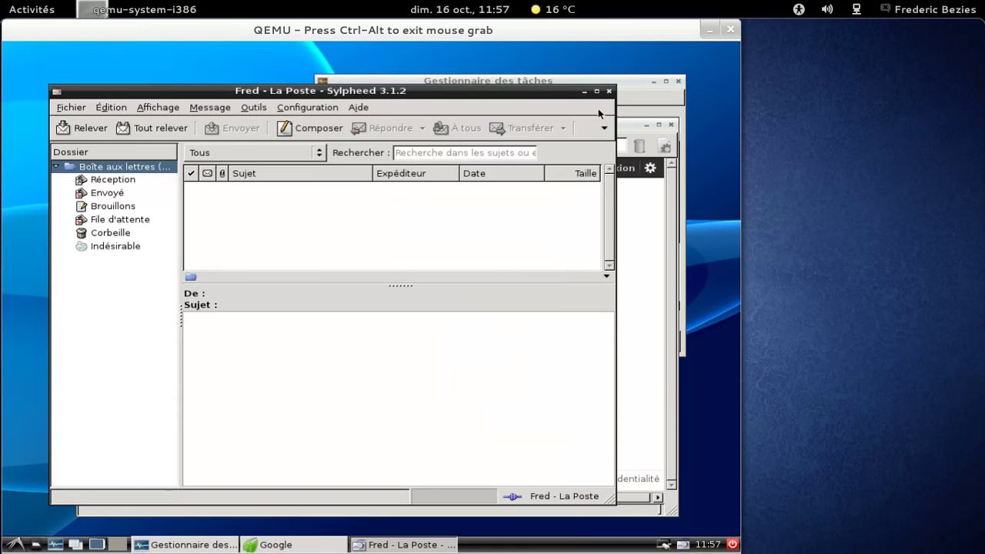
{"action": "left_click", "coordinate": [610, 91]}
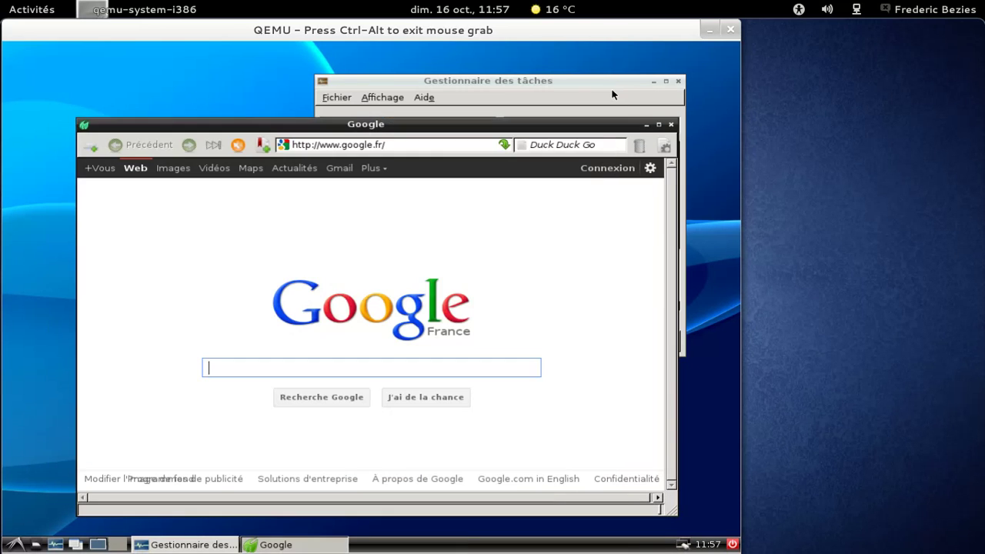
{"action": "left_click", "coordinate": [565, 86]}
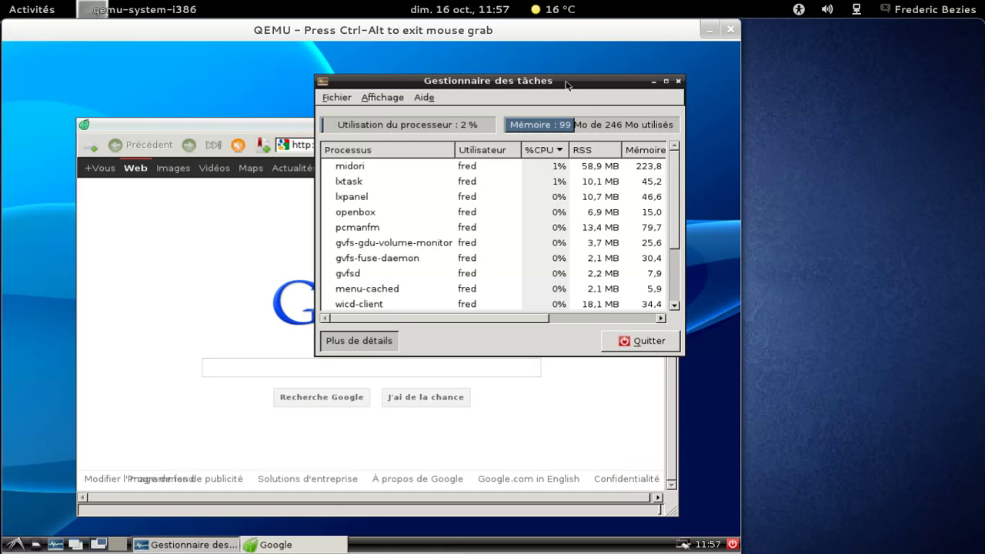
{"action": "left_click", "coordinate": [268, 206]}
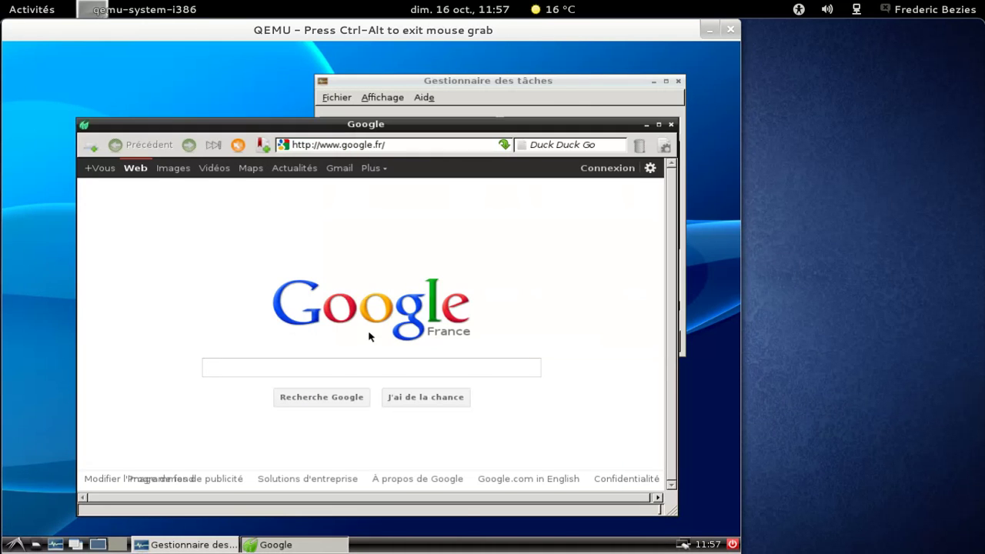
{"action": "left_click", "coordinate": [554, 81]}
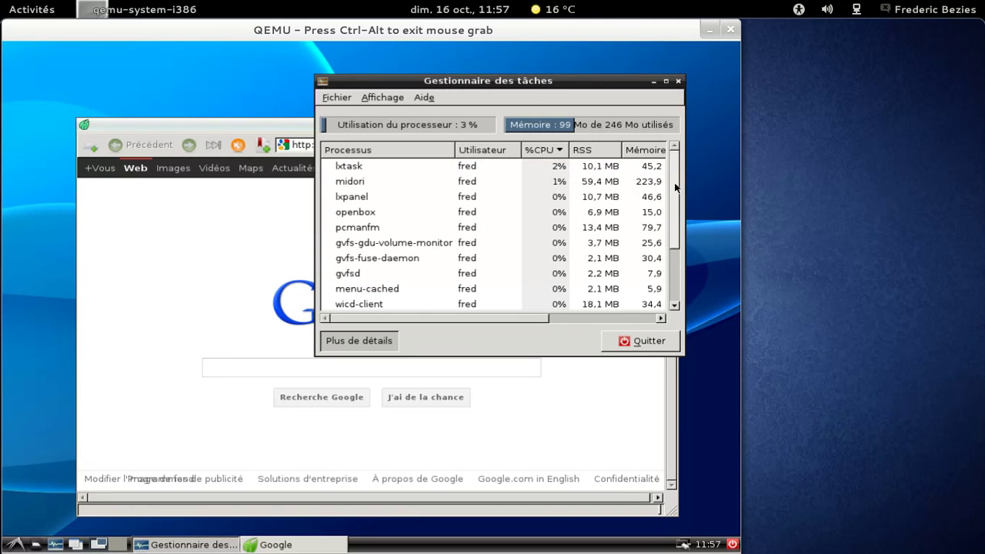
{"action": "left_click_drag", "start_coordinate": [676, 188], "coordinate": [684, 160]}
Return to the browser and load the lxde.org website
{"action": "left_click", "coordinate": [212, 229]}
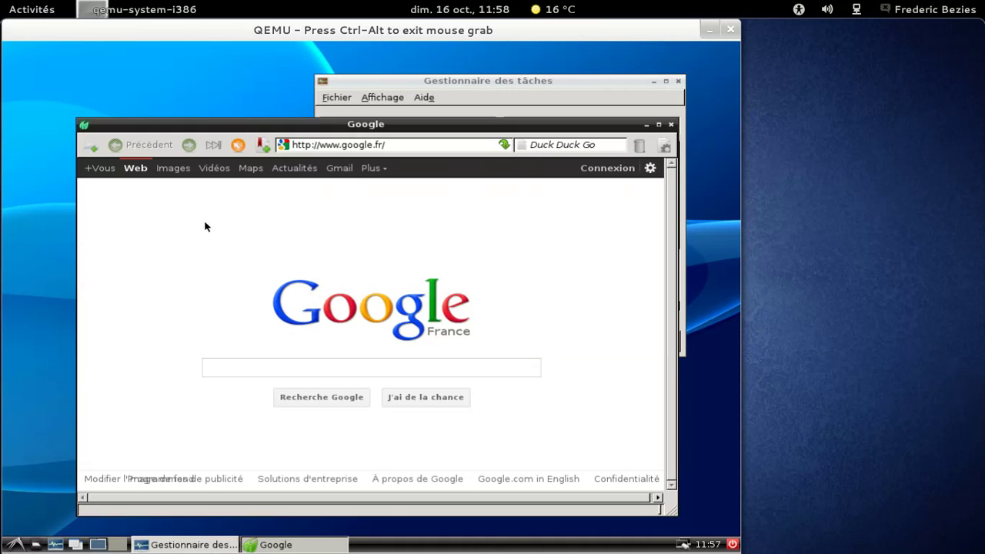
{"action": "left_click", "coordinate": [448, 140]}
{"action": "type", "text": "lx"}
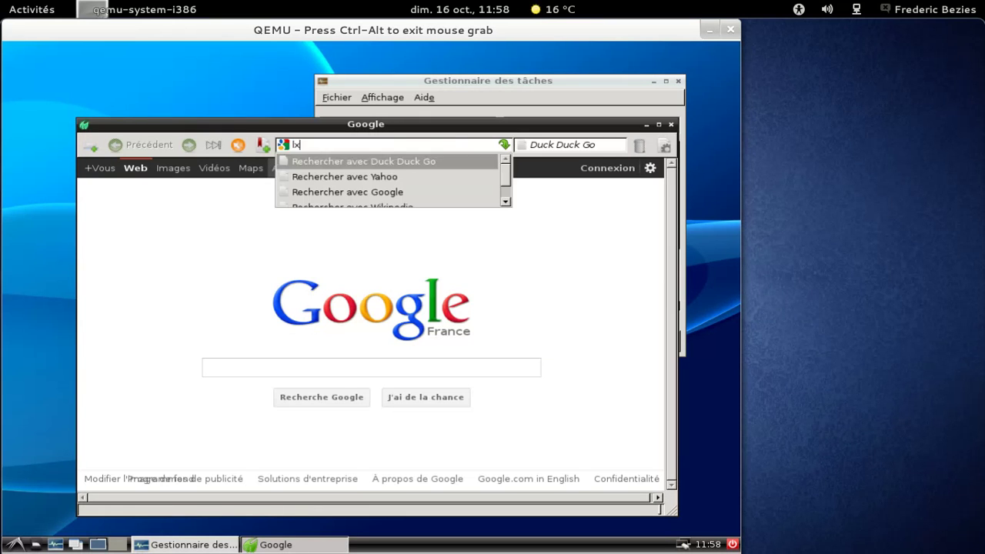
{"action": "type", "text": "de.org"}
{"action": "key", "text": "Return"}
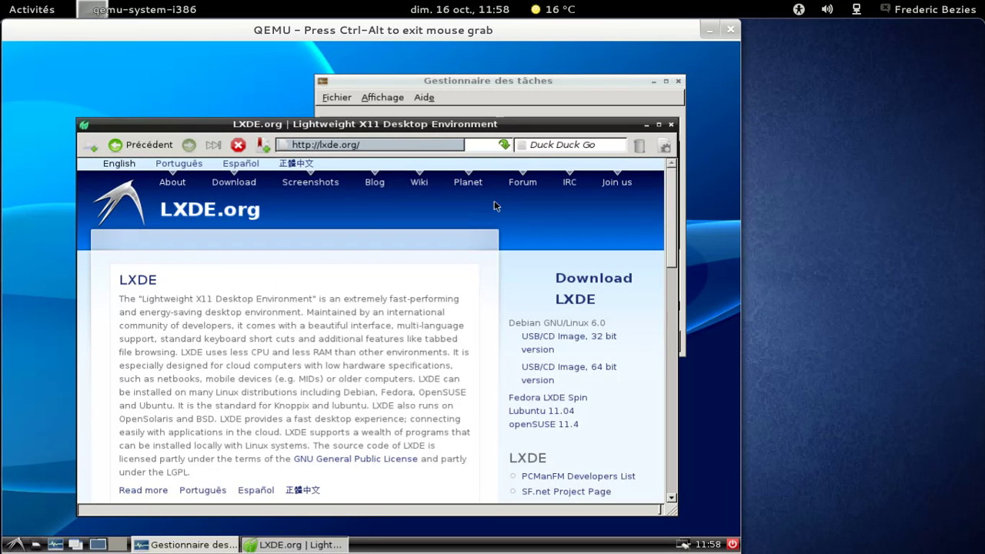
Browse the Screenshots gallery on LXDE.org down to the end of the page, and close the browser
{"action": "left_click", "coordinate": [335, 184]}
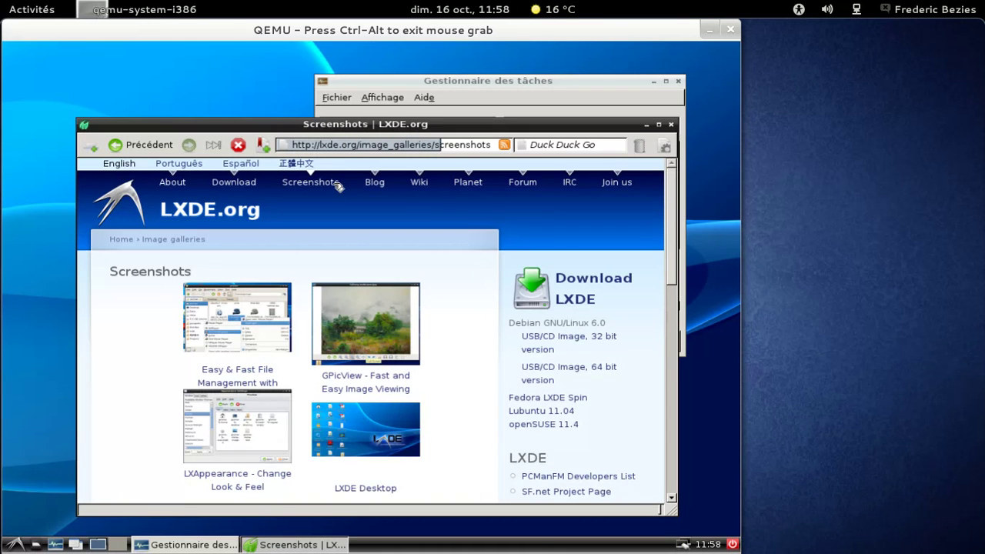
{"action": "scroll", "coordinate": [457, 292], "scroll_direction": "down", "scroll_amount": 3}
{"action": "scroll", "coordinate": [456, 290], "scroll_direction": "down", "scroll_amount": 6}
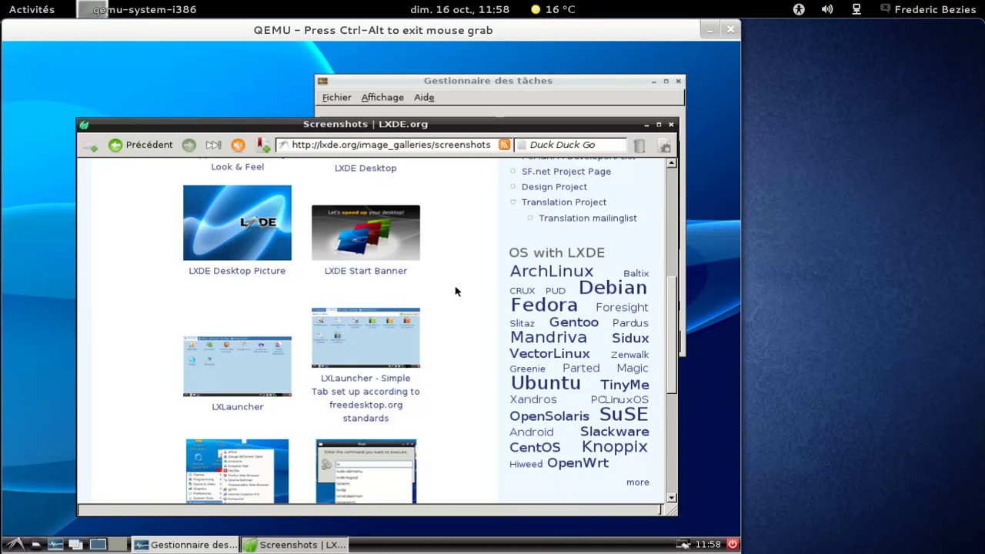
{"action": "scroll", "coordinate": [456, 291], "scroll_direction": "down", "scroll_amount": 5}
{"action": "scroll", "coordinate": [455, 291], "scroll_direction": "down", "scroll_amount": 2}
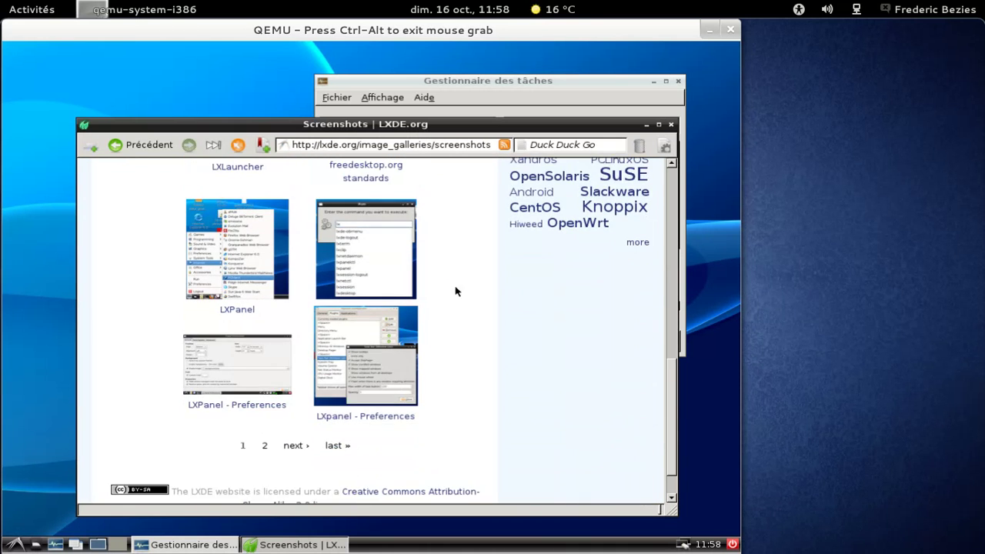
{"action": "scroll", "coordinate": [455, 291], "scroll_direction": "down", "scroll_amount": 1}
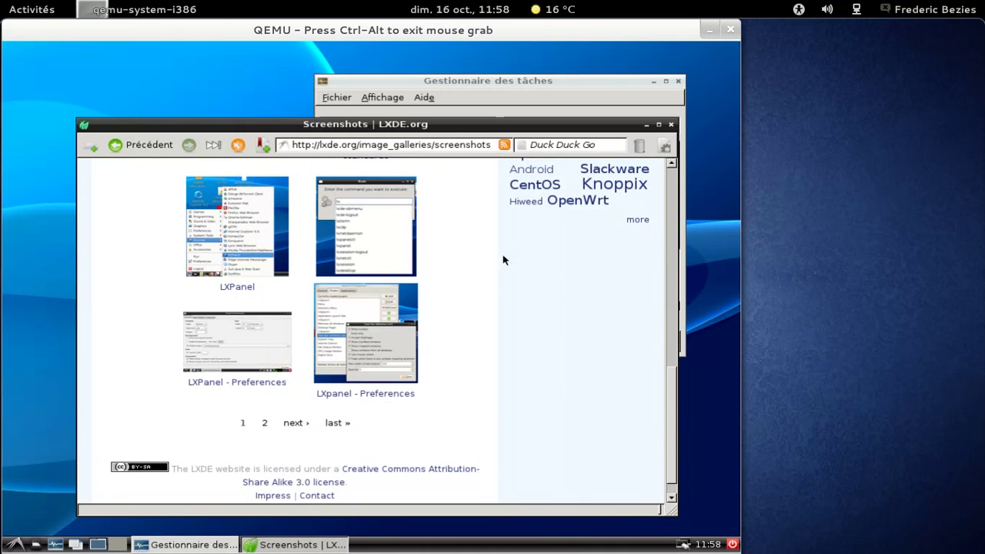
{"action": "left_click", "coordinate": [671, 125]}
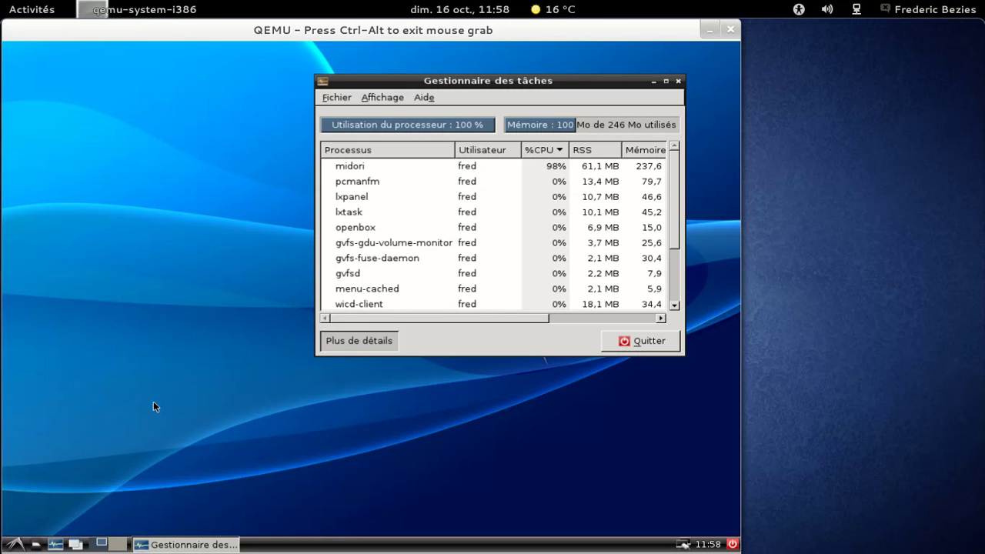
{"action": "left_click", "coordinate": [440, 165]}
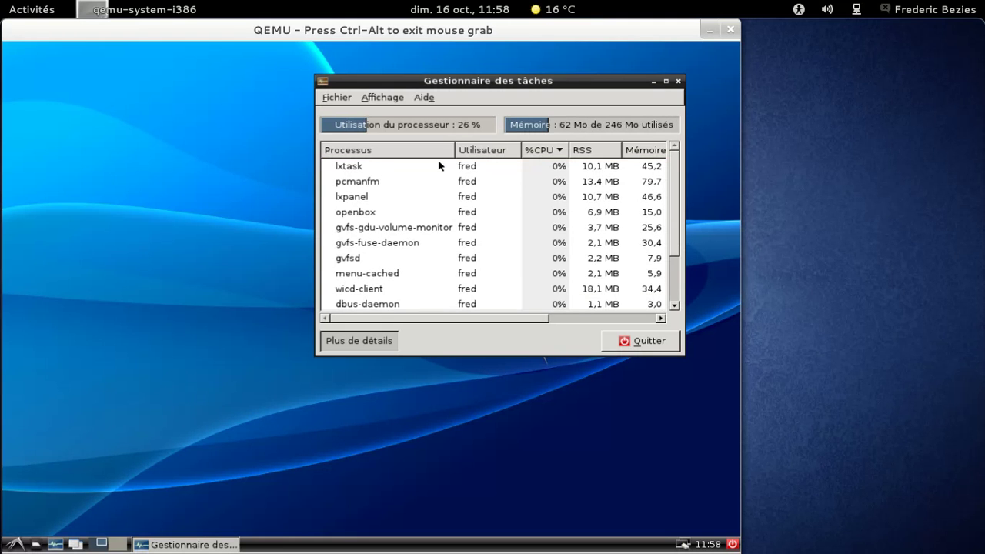
Launch GNOME MPlayer, view its About information and close the player
{"action": "left_click", "coordinate": [14, 544]}
{"action": "mouse_move", "coordinate": [92, 471]}
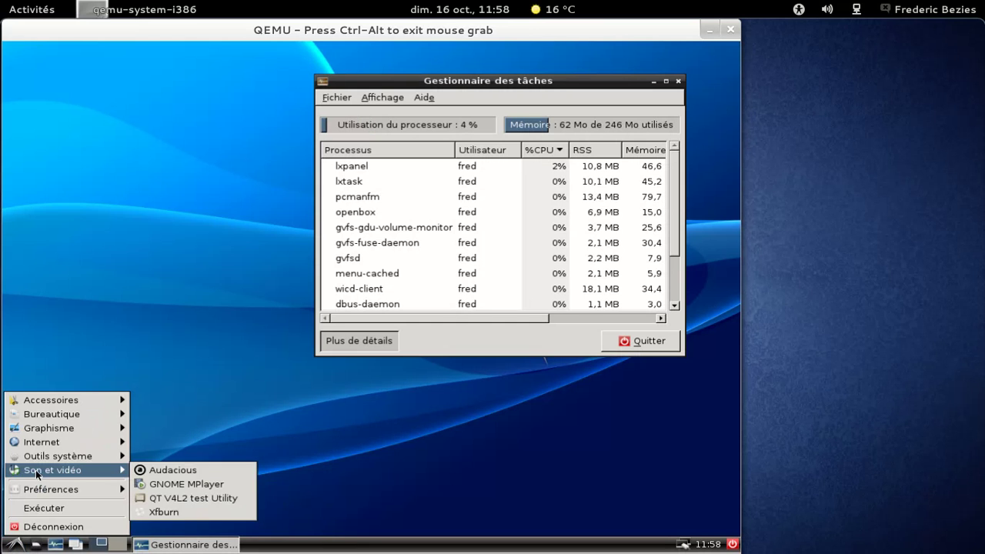
{"action": "left_click", "coordinate": [160, 483]}
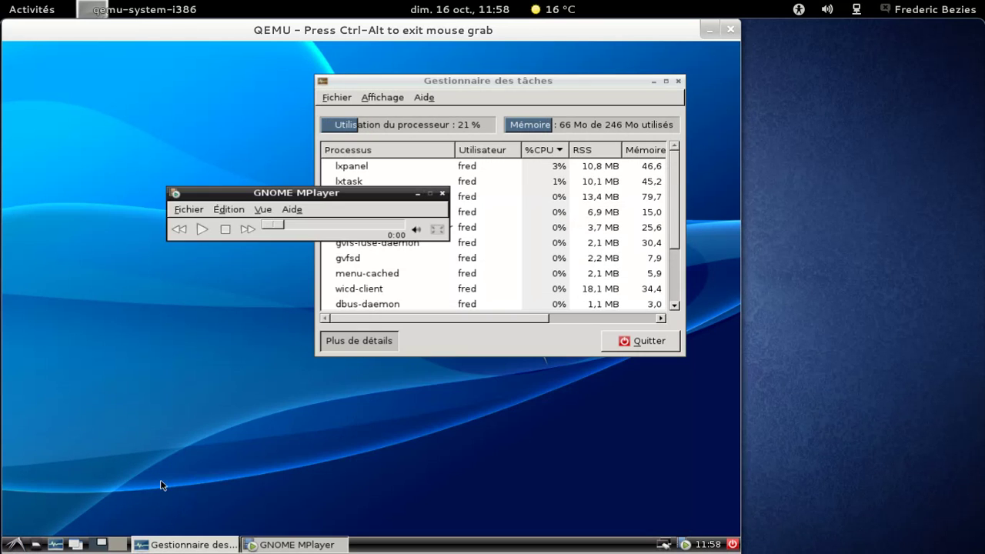
{"action": "left_click", "coordinate": [293, 212]}
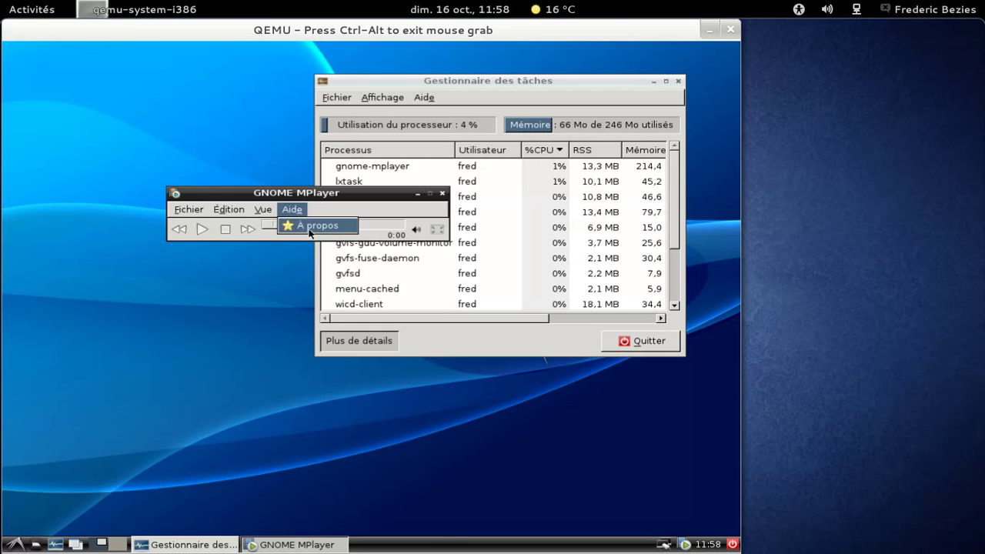
{"action": "left_click", "coordinate": [306, 223]}
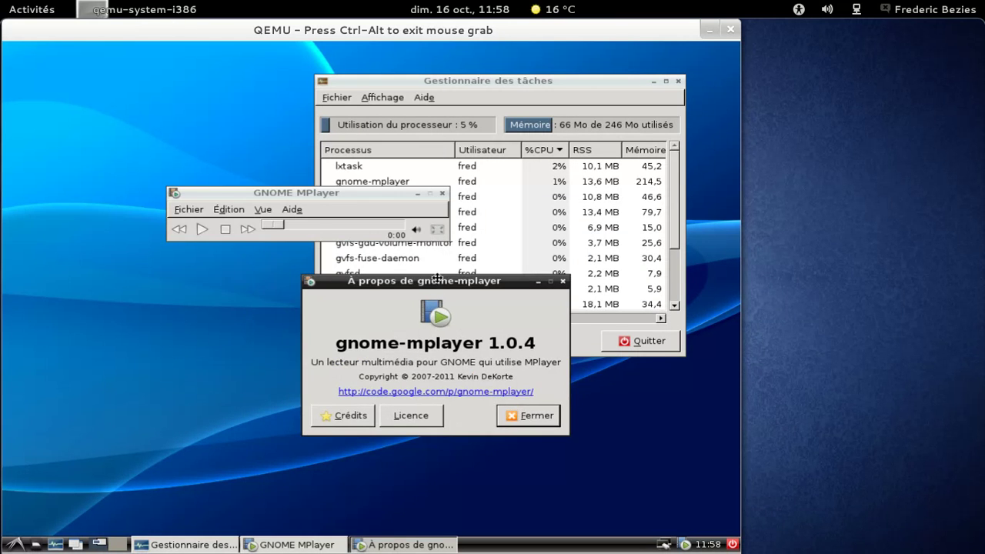
{"action": "left_click", "coordinate": [521, 415]}
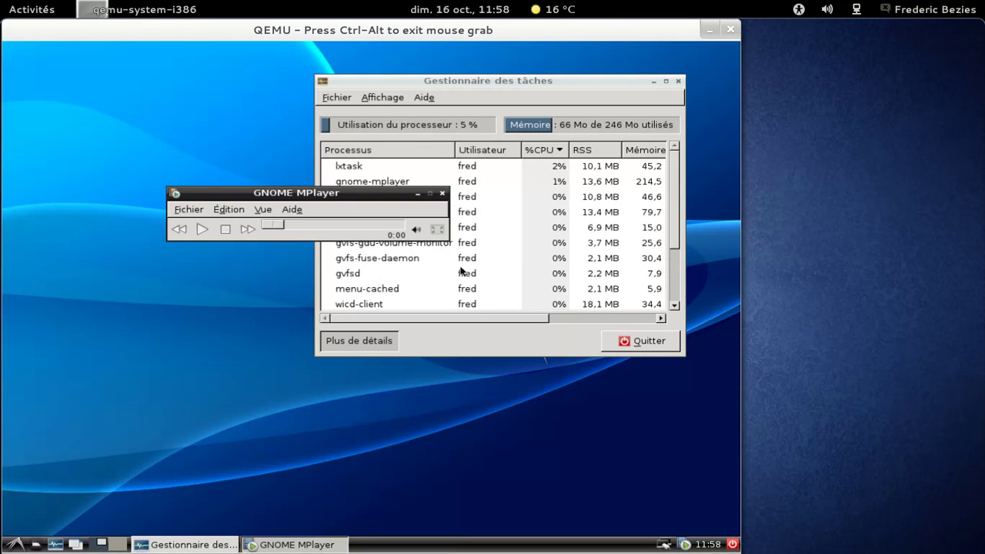
{"action": "left_click", "coordinate": [442, 194]}
Launch the Gnumeric spreadsheet, view its About information and close it
{"action": "left_click", "coordinate": [15, 544]}
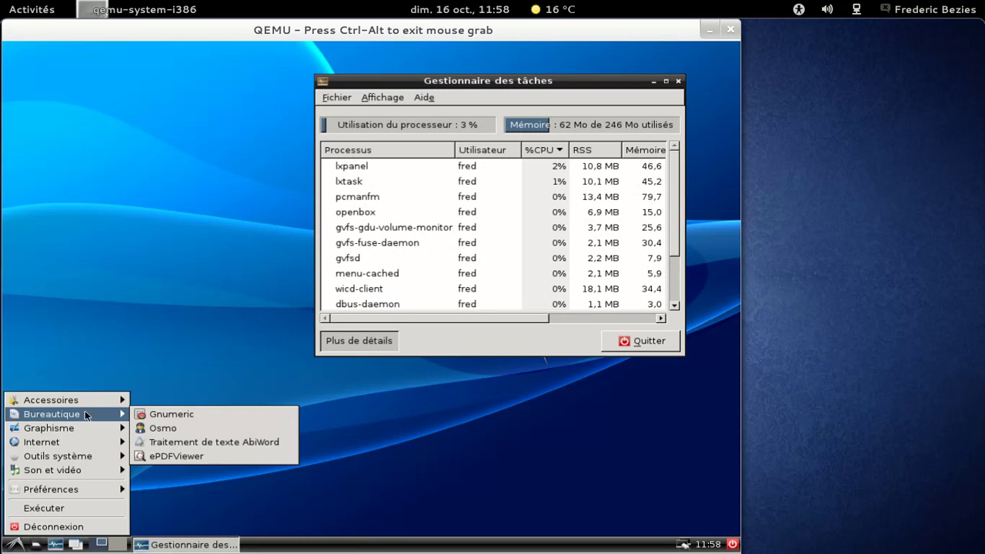
{"action": "left_click", "coordinate": [189, 414]}
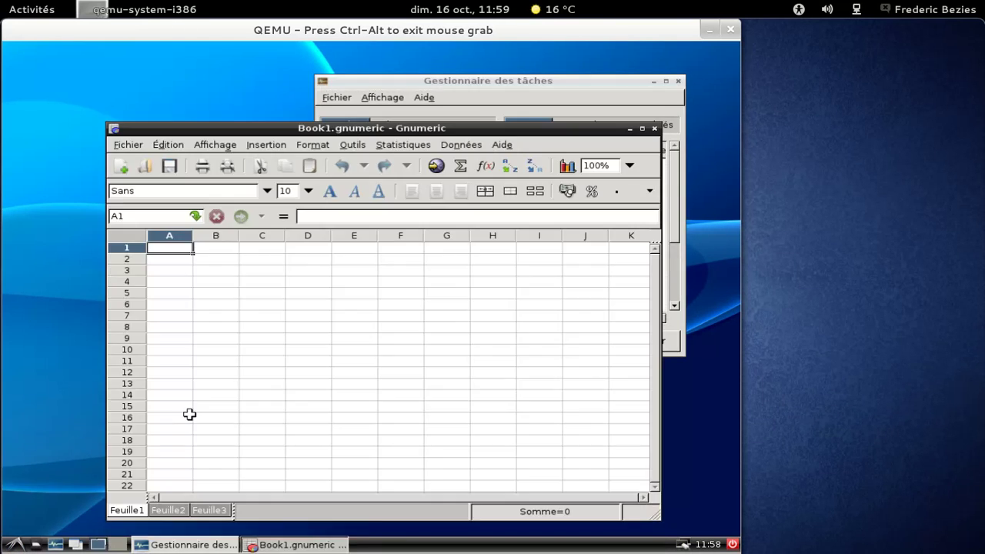
{"action": "left_click", "coordinate": [493, 145]}
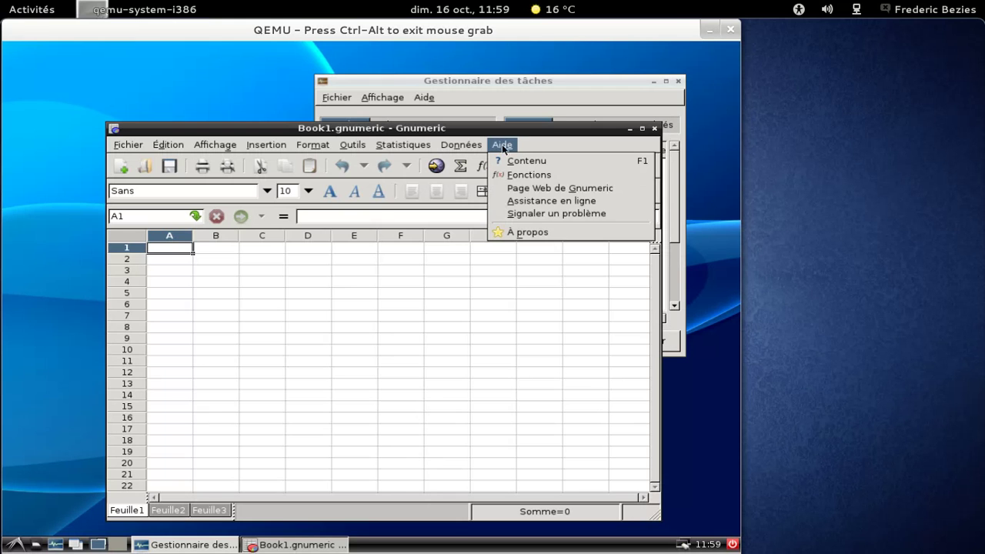
{"action": "left_click", "coordinate": [522, 232]}
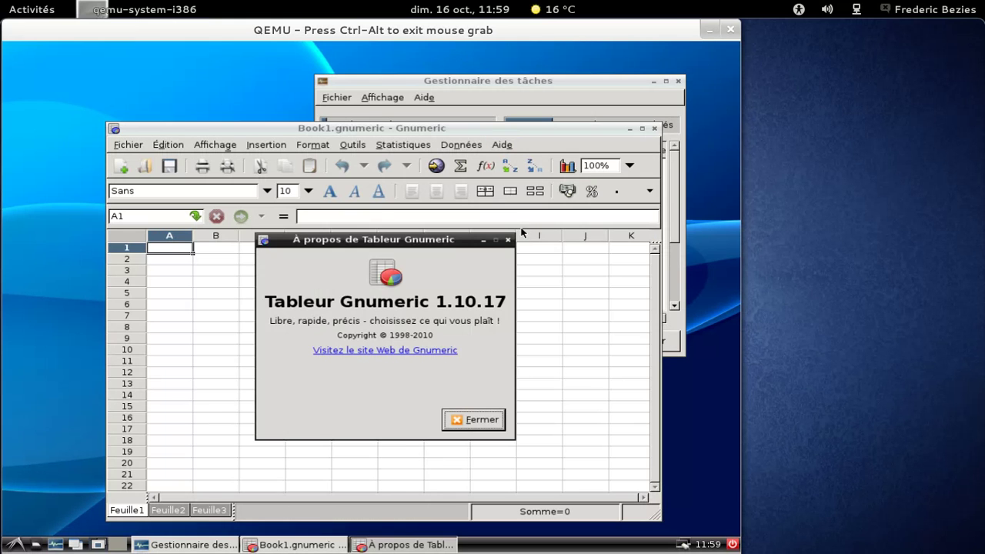
{"action": "left_click", "coordinate": [466, 420]}
{"action": "left_click", "coordinate": [655, 129]}
Browse the Accessoires and Graphisme applications, launch mtPaint and move its Propriétés window off the toolbars
{"action": "left_click", "coordinate": [15, 544]}
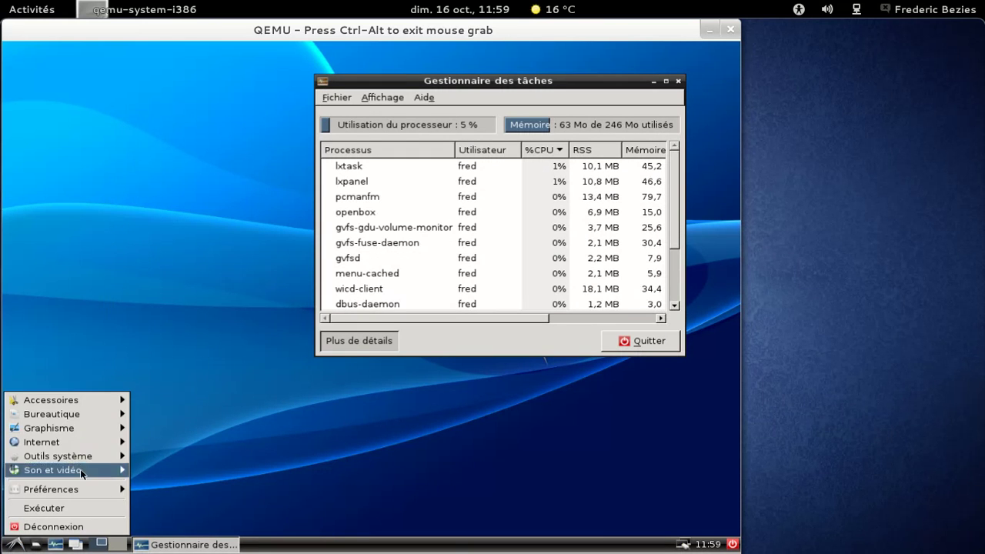
{"action": "mouse_move", "coordinate": [93, 399]}
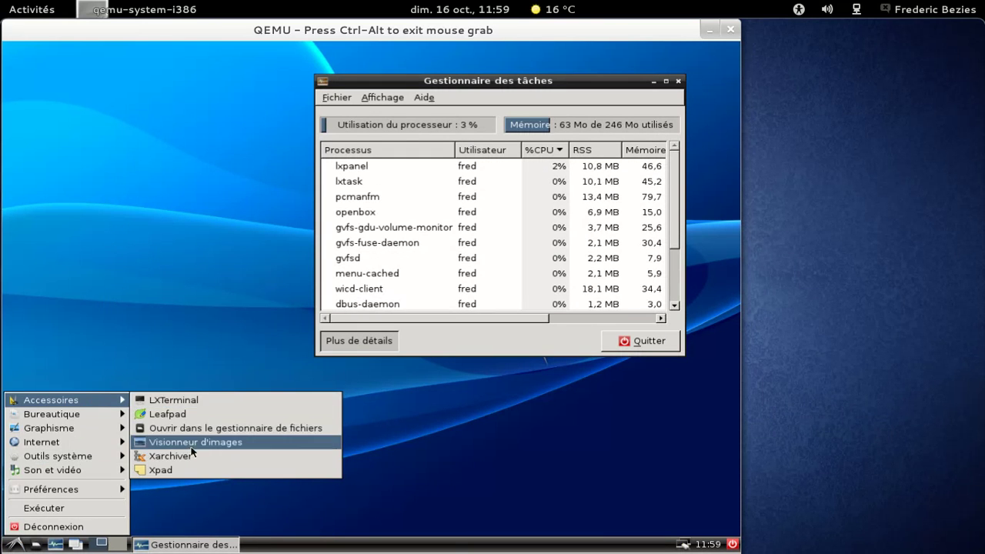
{"action": "mouse_move", "coordinate": [84, 426]}
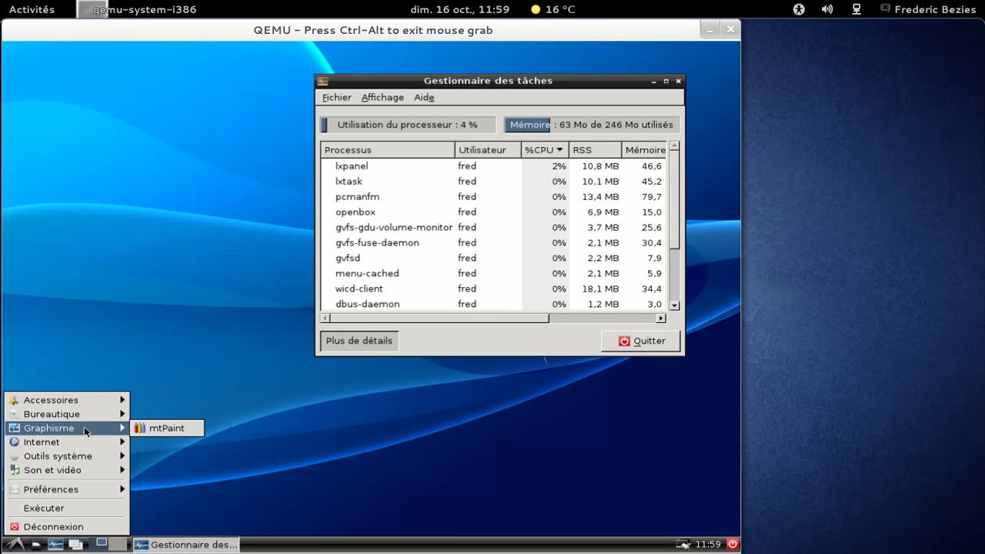
{"action": "left_click", "coordinate": [150, 428]}
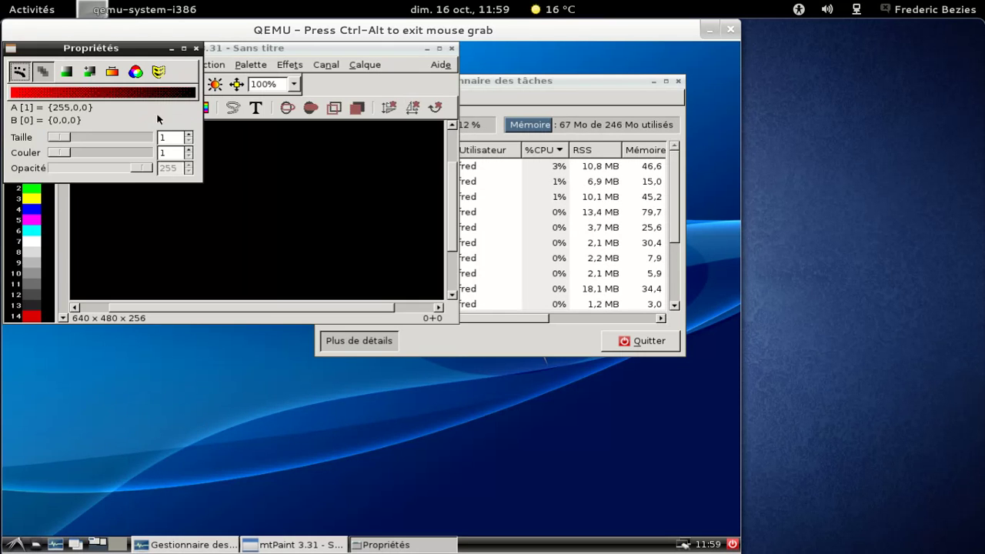
{"action": "left_click_drag", "start_coordinate": [118, 48], "coordinate": [267, 285]}
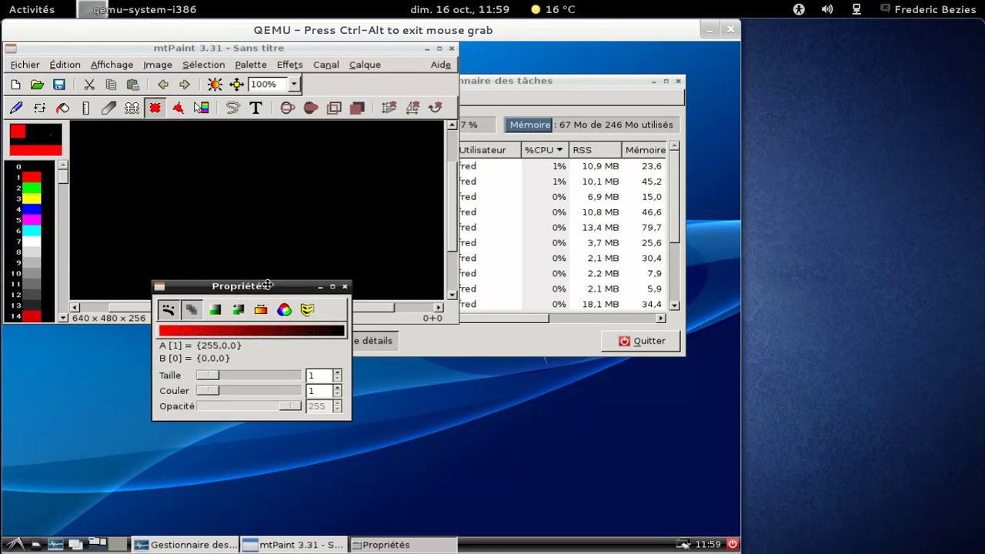
Read through mtPaint's general About information, and close it together with the Propriétés window
{"action": "left_click", "coordinate": [441, 65]}
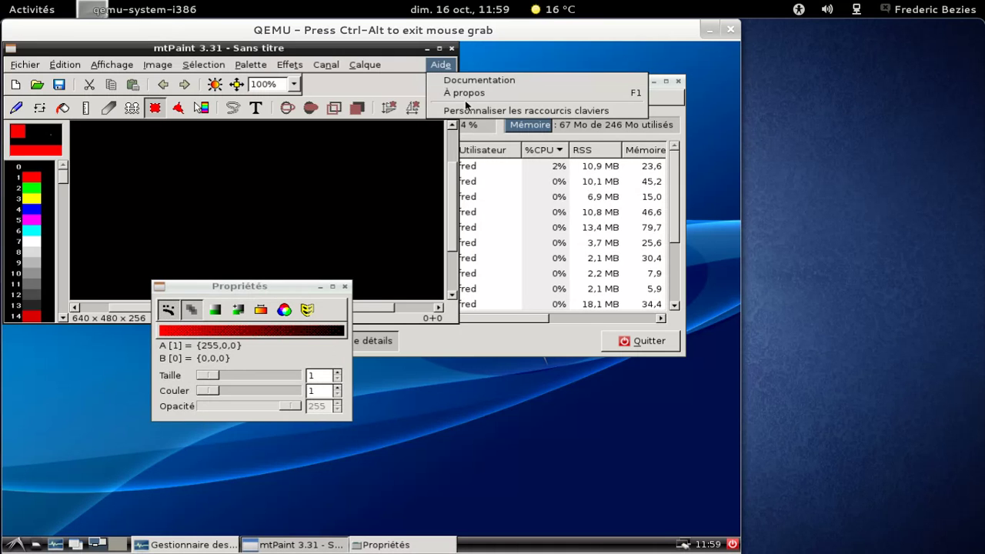
{"action": "left_click", "coordinate": [461, 92]}
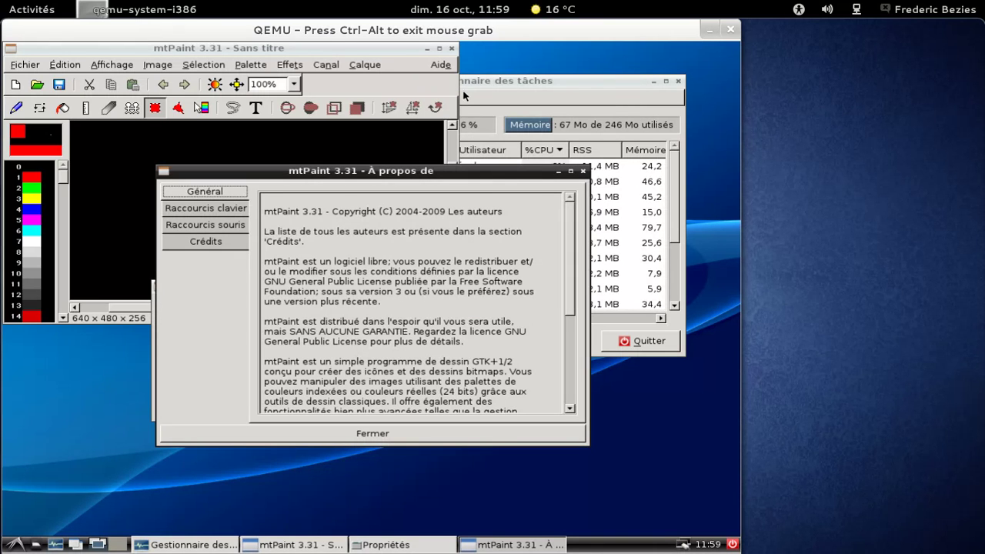
{"action": "scroll", "coordinate": [504, 227], "scroll_direction": "down", "scroll_amount": 1}
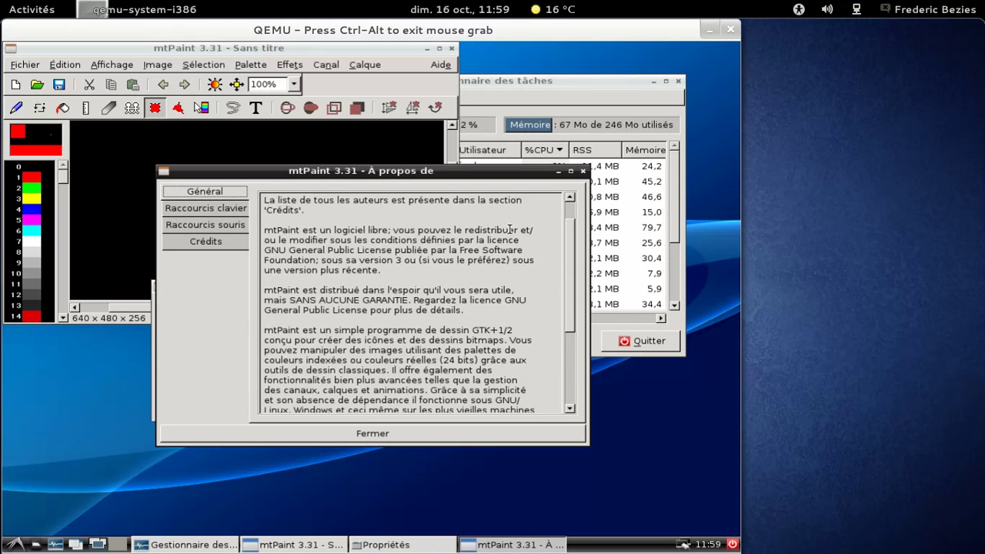
{"action": "scroll", "coordinate": [508, 229], "scroll_direction": "down", "scroll_amount": 5}
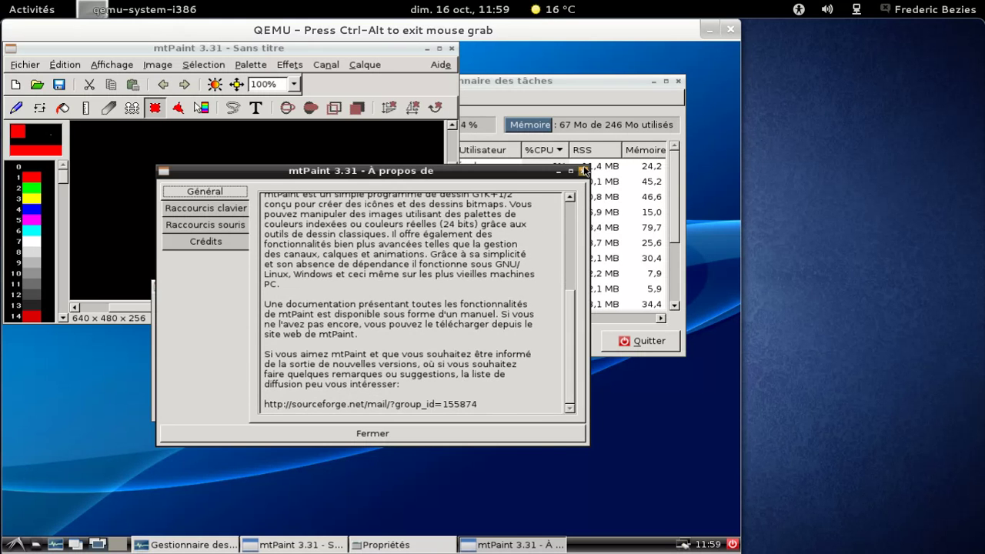
{"action": "left_click", "coordinate": [583, 171]}
{"action": "left_click", "coordinate": [344, 286]}
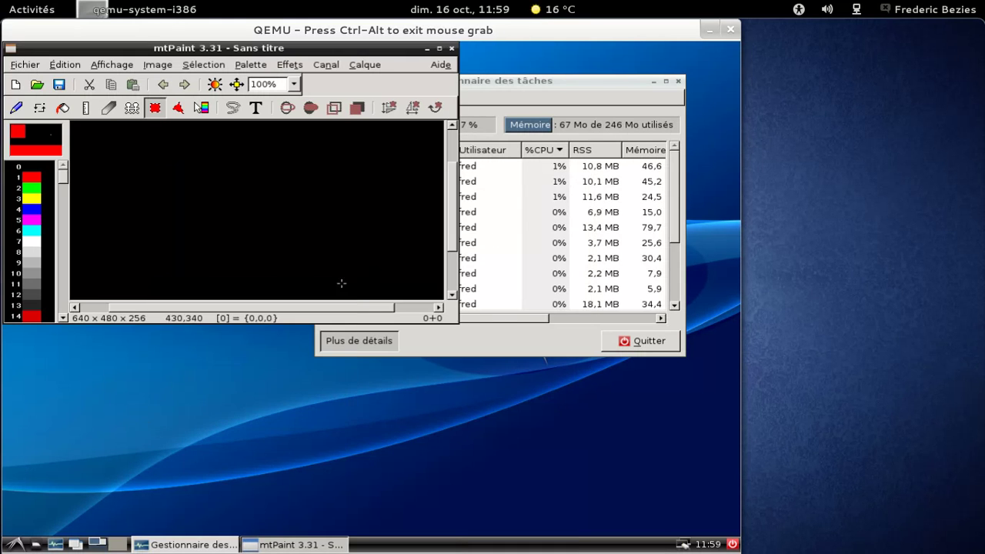
Draw a filled red ellipse about 174 × 33 px and cover it with a filled red rectangle about 249 × 184 px
{"action": "left_click_drag", "start_coordinate": [155, 161], "coordinate": [282, 182]}
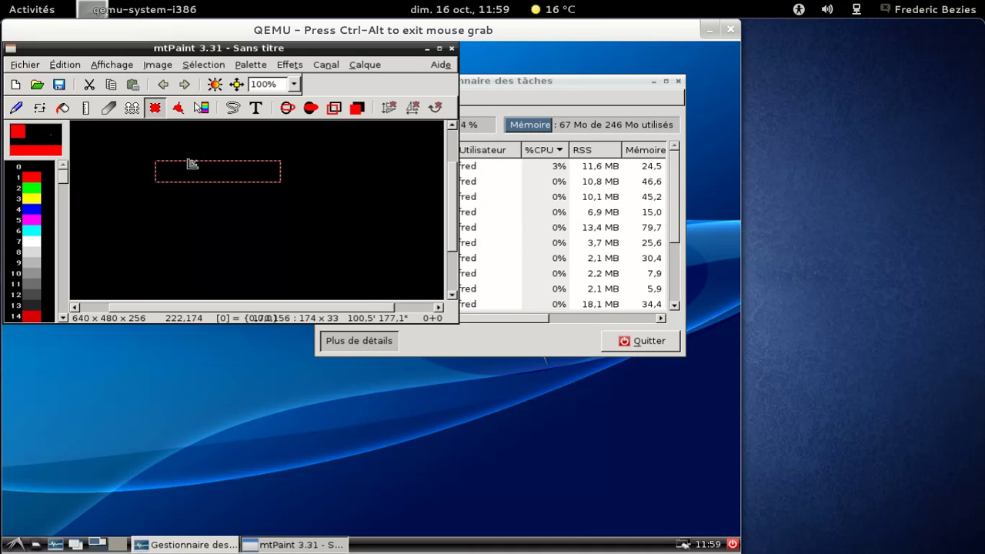
{"action": "left_click", "coordinate": [310, 107]}
{"action": "left_click_drag", "start_coordinate": [281, 182], "coordinate": [335, 282]}
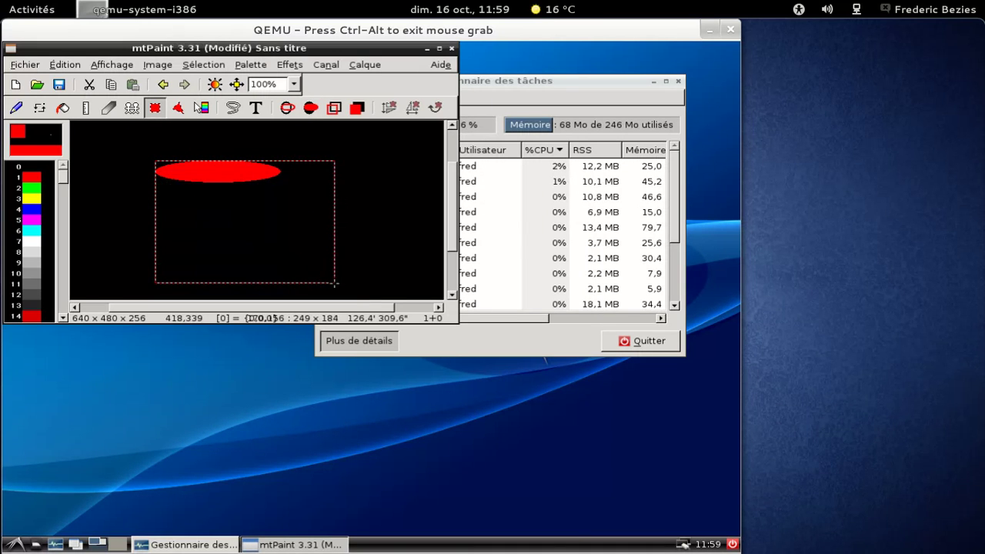
{"action": "left_click", "coordinate": [356, 107]}
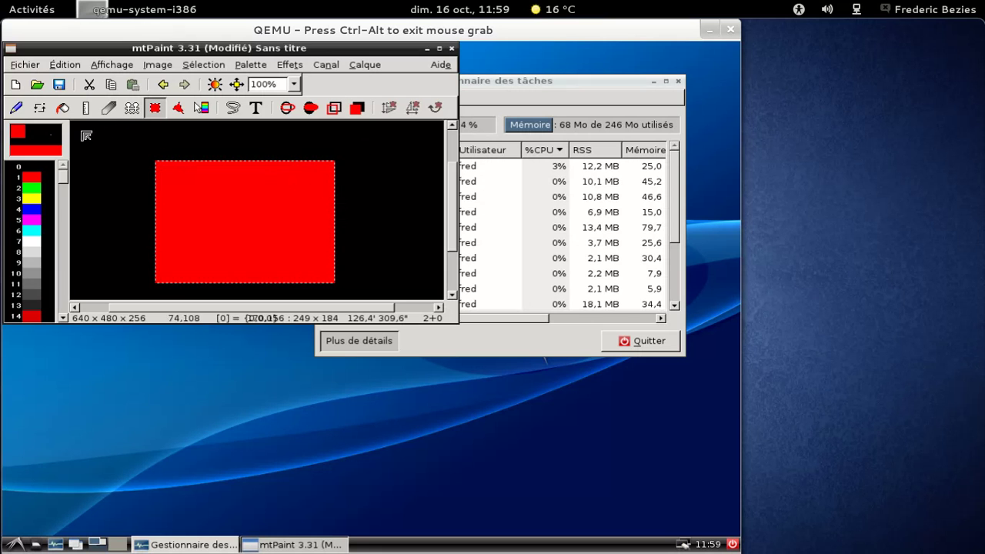
Paint a thin looping freehand line in green across the red rectangle
{"action": "left_click", "coordinate": [34, 187]}
{"action": "left_click_drag", "start_coordinate": [178, 206], "coordinate": [238, 231]}
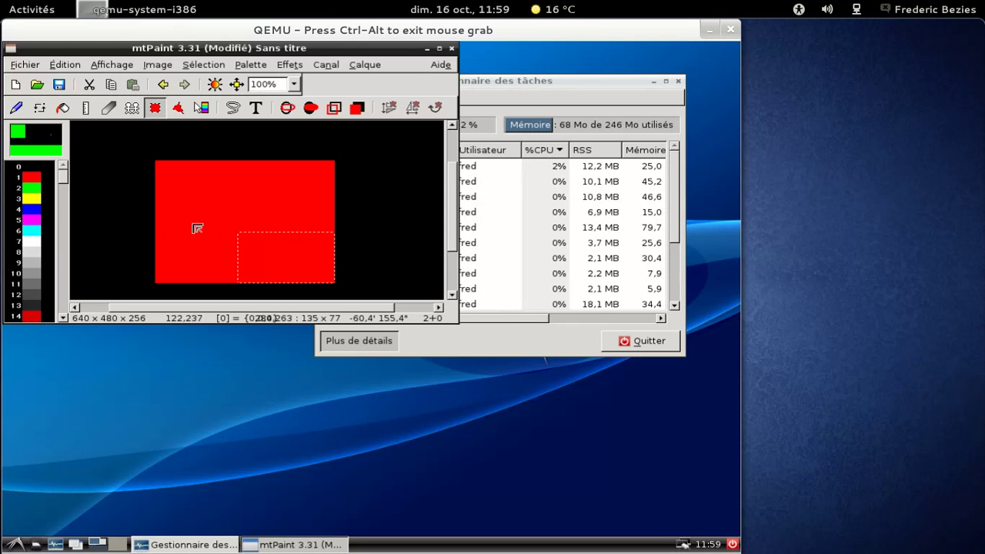
{"action": "left_click_drag", "start_coordinate": [268, 249], "coordinate": [213, 219]}
{"action": "left_click", "coordinate": [17, 108]}
{"action": "mouse_move", "coordinate": [145, 171]}
{"action": "left_mouse_down"}
{"action": "mouse_move", "coordinate": [274, 223]}
{"action": "mouse_move", "coordinate": [241, 193]}
{"action": "mouse_move", "coordinate": [173, 231]}
{"action": "mouse_move", "coordinate": [277, 248]}
{"action": "left_mouse_up"}
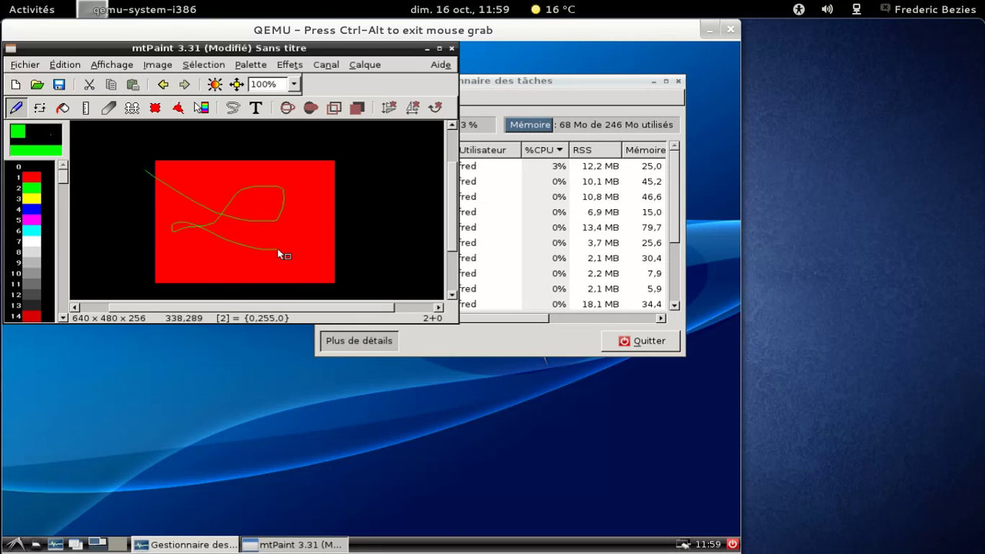
Close mtPaint and abandon the unsaved changes to the drawing
{"action": "left_click", "coordinate": [453, 50]}
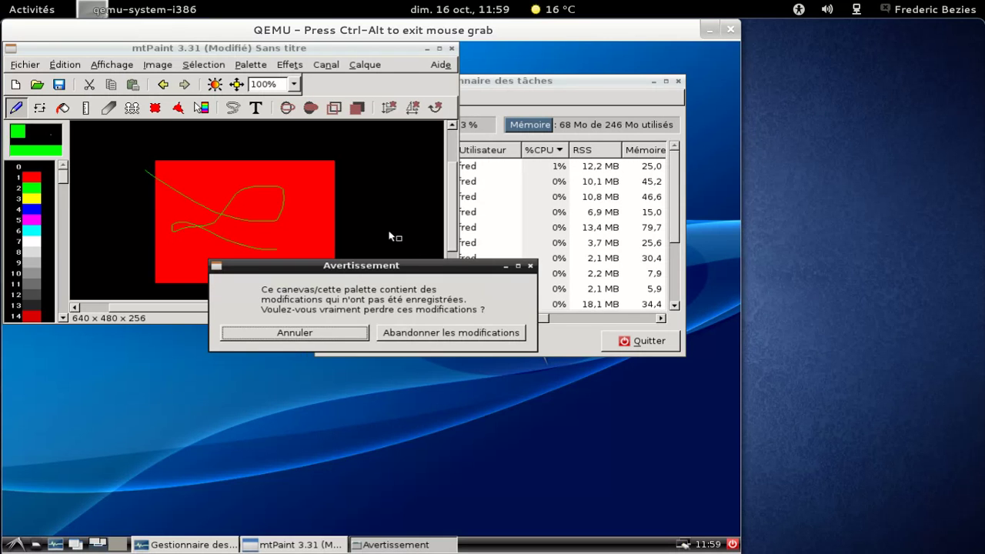
{"action": "left_click", "coordinate": [331, 331]}
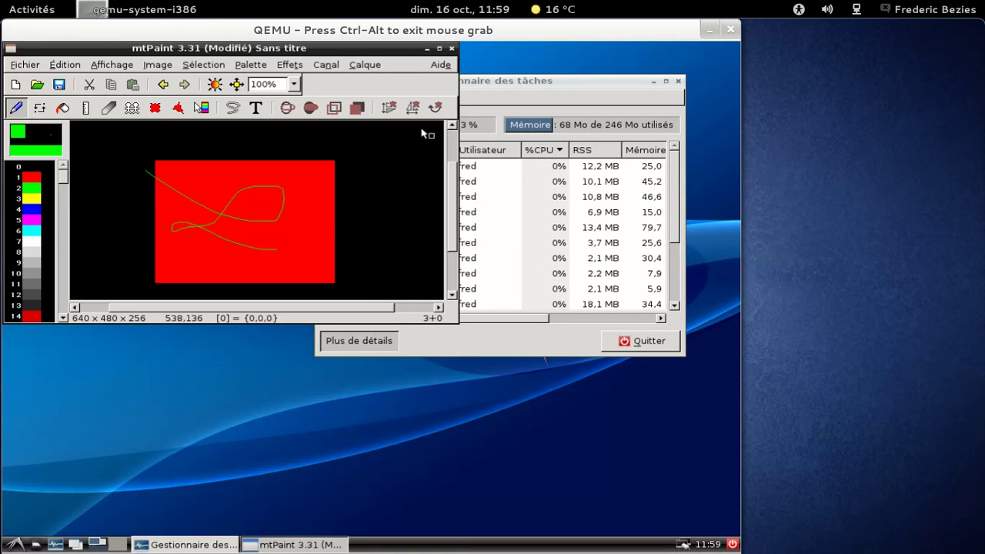
{"action": "left_click", "coordinate": [452, 49]}
{"action": "left_click", "coordinate": [447, 332]}
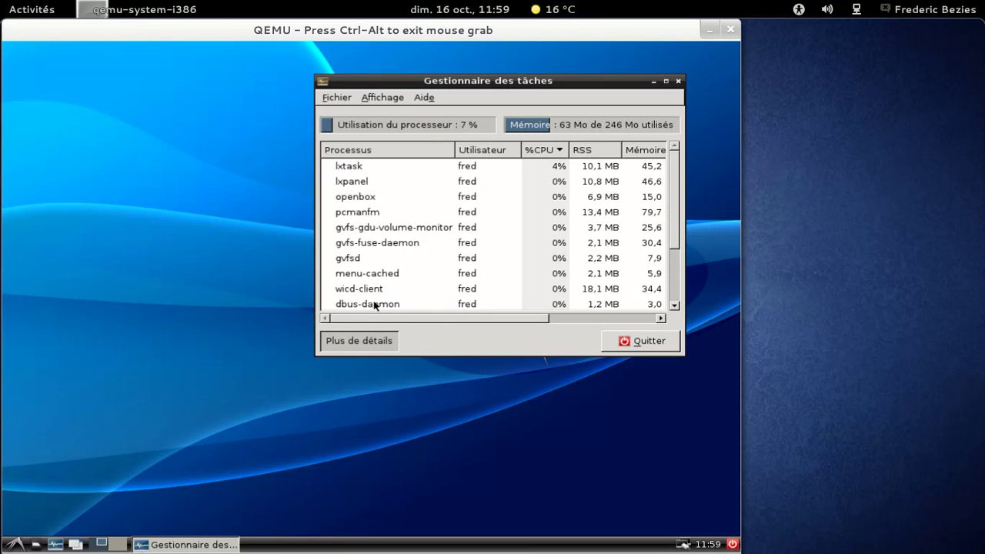
Launch the AbiWord word processor, view its About information and quit it
{"action": "left_click", "coordinate": [15, 544]}
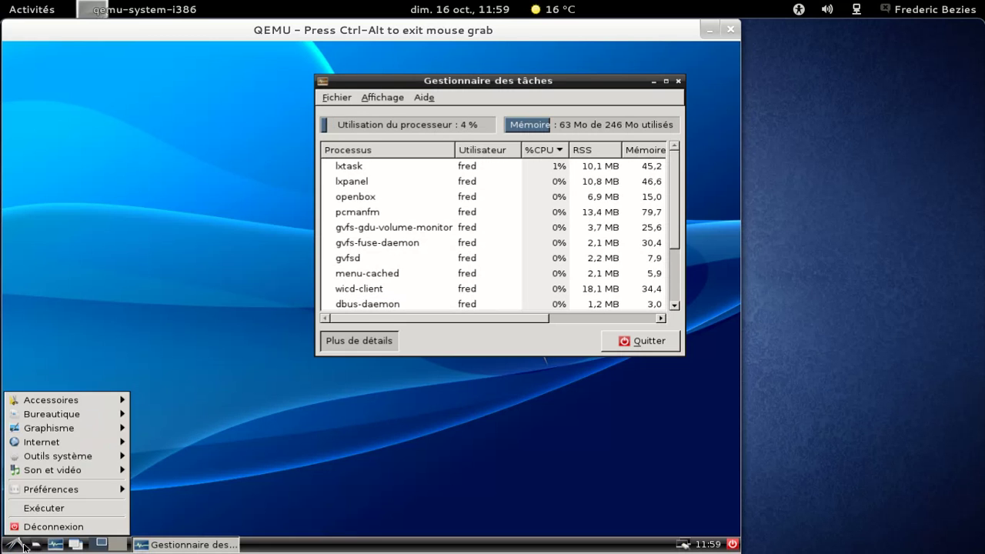
{"action": "mouse_move", "coordinate": [114, 413]}
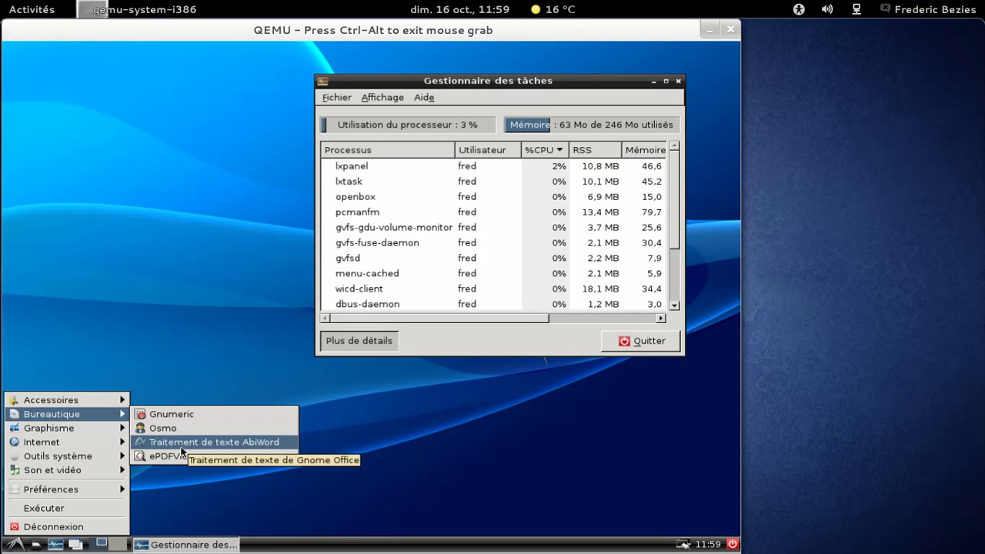
{"action": "left_click", "coordinate": [180, 447]}
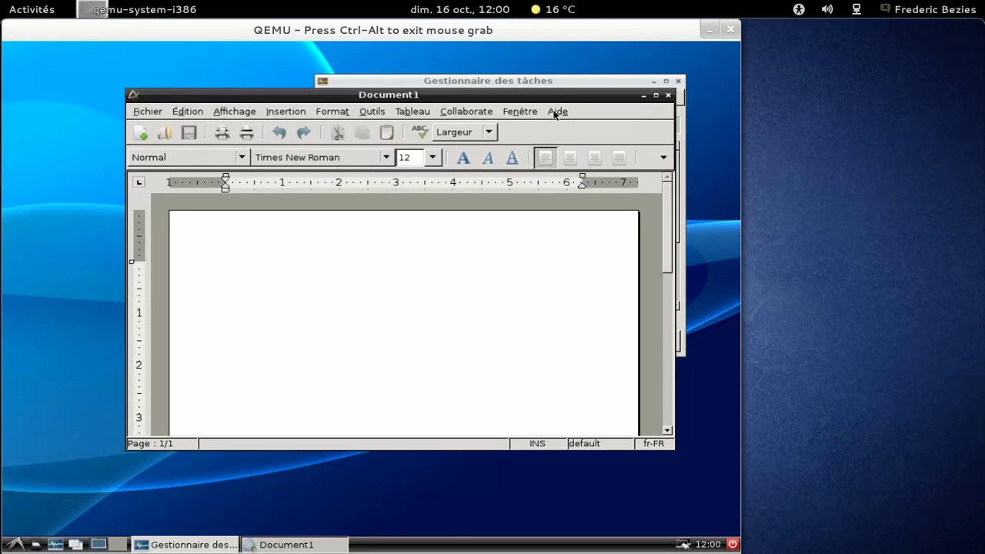
{"action": "left_click", "coordinate": [554, 113]}
{"action": "left_click", "coordinate": [591, 213]}
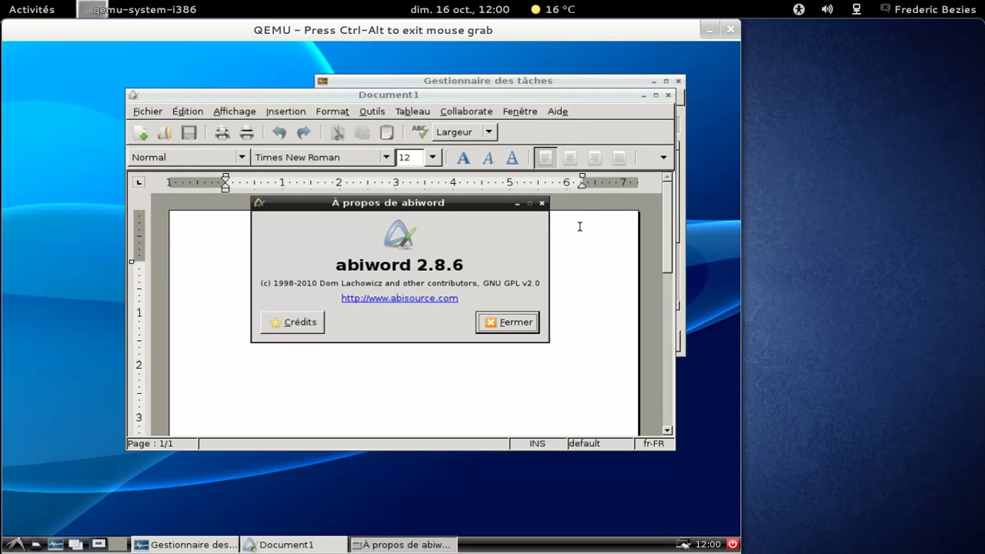
{"action": "left_click", "coordinate": [508, 321]}
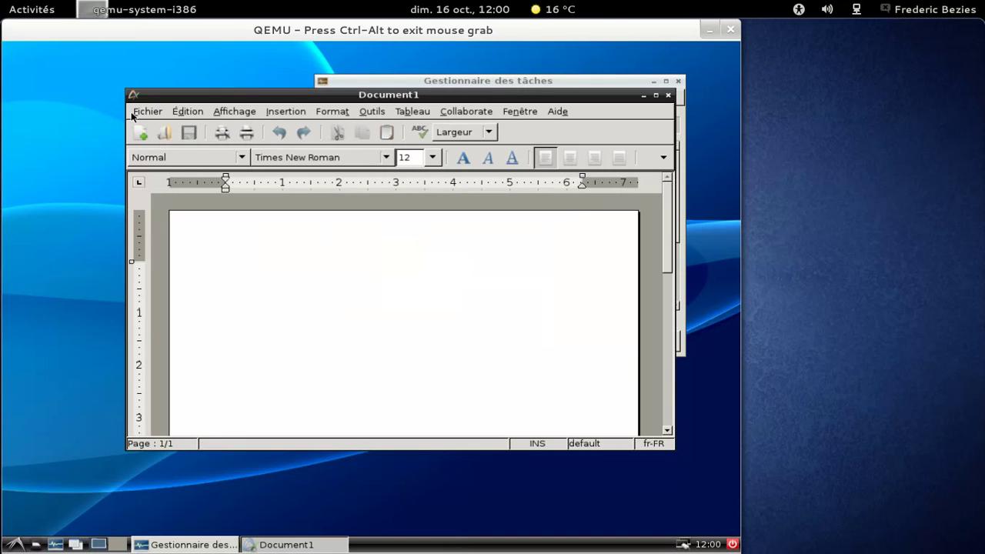
{"action": "left_click", "coordinate": [131, 115]}
{"action": "left_click", "coordinate": [189, 327]}
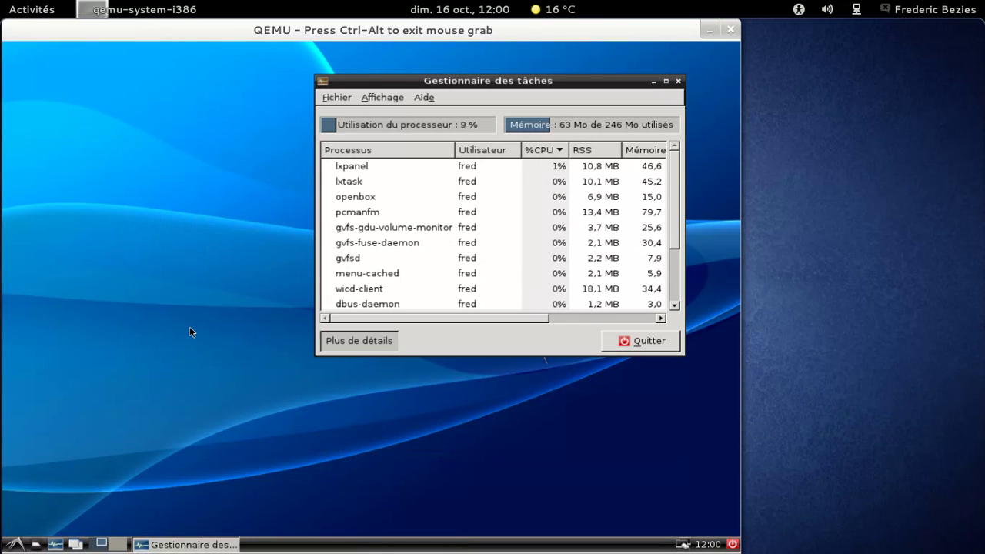
Launch the Osmo organiser and look through its Notes, Contacts, Tâches and Calendrier sections
{"action": "left_click", "coordinate": [16, 544]}
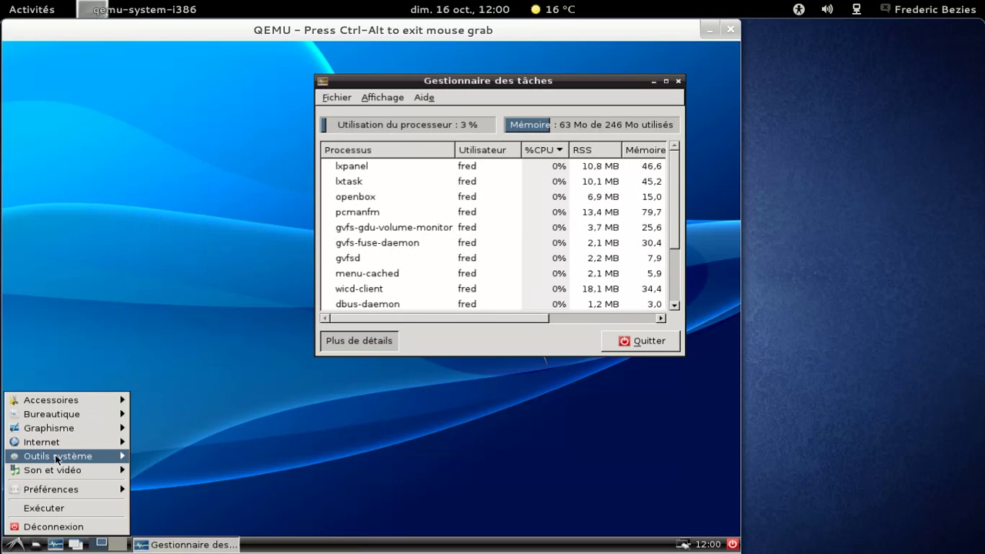
{"action": "mouse_move", "coordinate": [55, 454]}
{"action": "mouse_move", "coordinate": [69, 416]}
{"action": "left_click", "coordinate": [177, 428]}
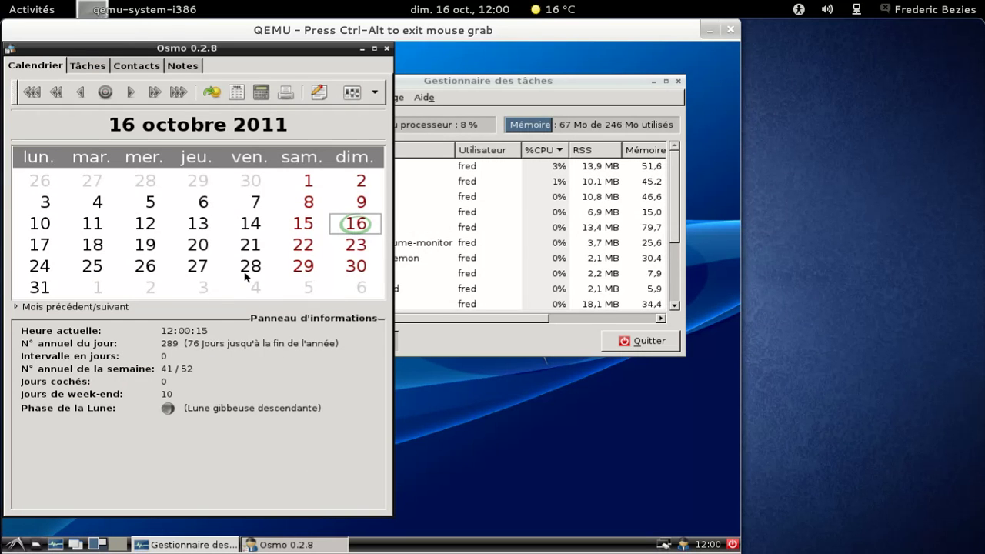
{"action": "left_click", "coordinate": [183, 66]}
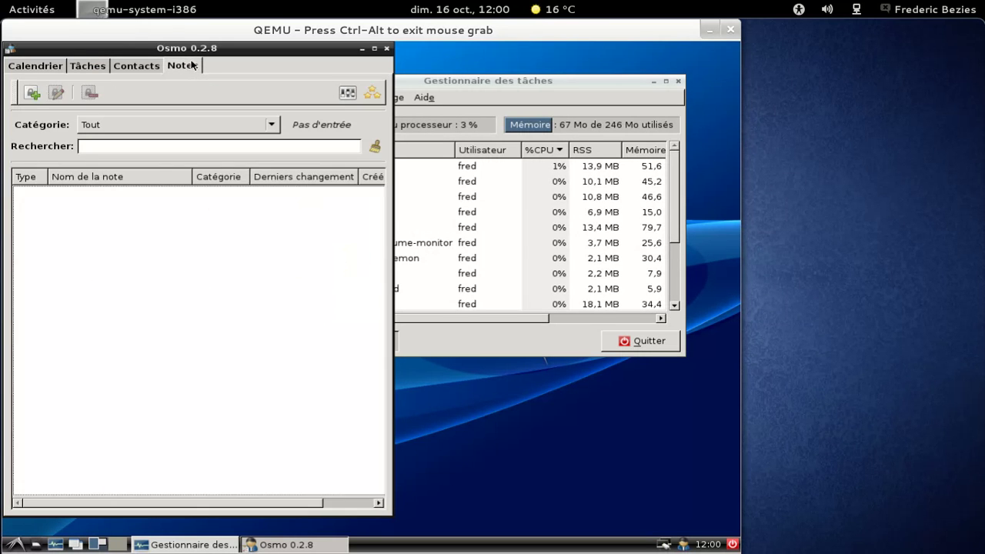
{"action": "left_click", "coordinate": [142, 66]}
{"action": "left_click", "coordinate": [71, 65]}
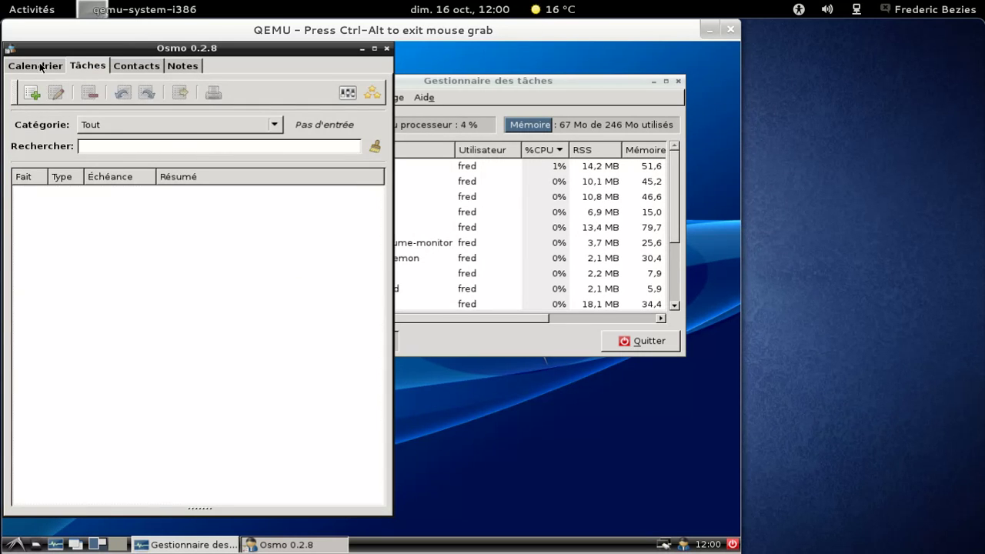
{"action": "left_click", "coordinate": [40, 66]}
Read through Osmo's About information down to the compilation options, and close both Osmo windows
{"action": "left_click", "coordinate": [375, 93]}
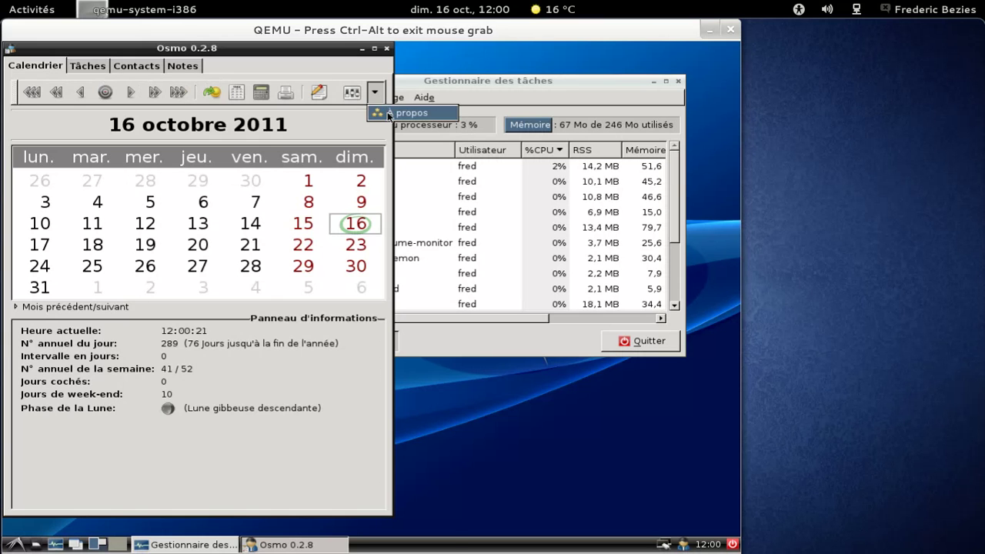
{"action": "left_click", "coordinate": [388, 113]}
{"action": "left_click_drag", "start_coordinate": [266, 96], "coordinate": [595, 94]}
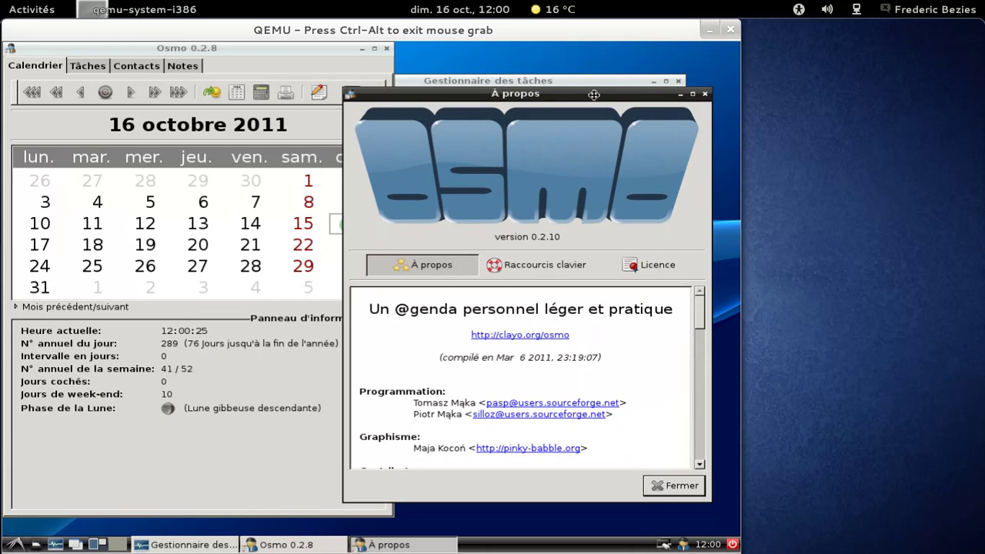
{"action": "left_click_drag", "start_coordinate": [699, 315], "coordinate": [699, 448]}
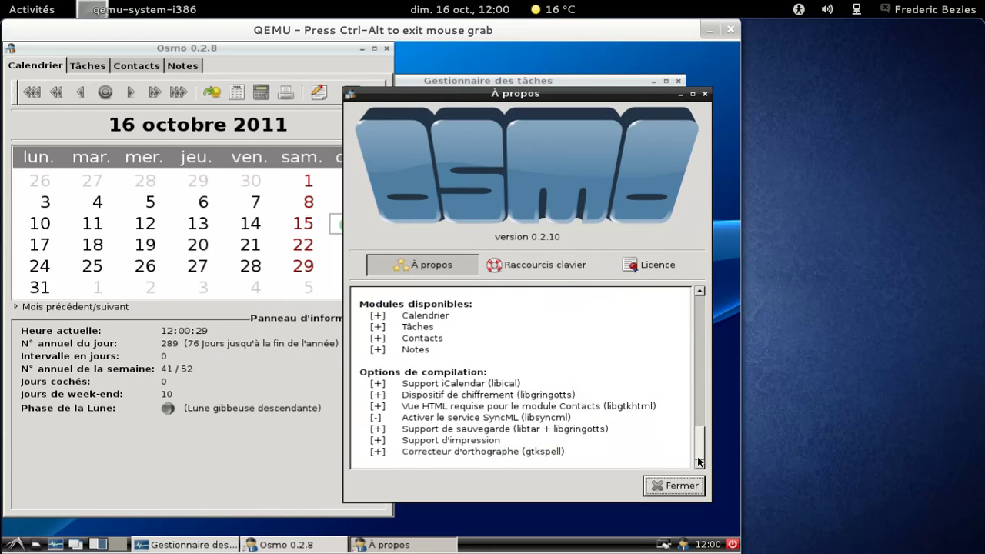
{"action": "left_click", "coordinate": [667, 488]}
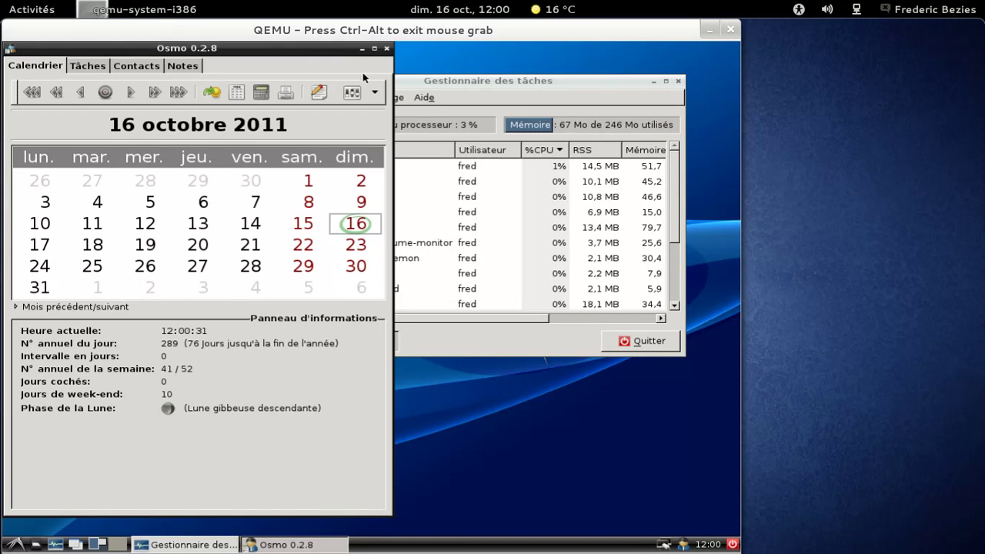
{"action": "left_click", "coordinate": [387, 48]}
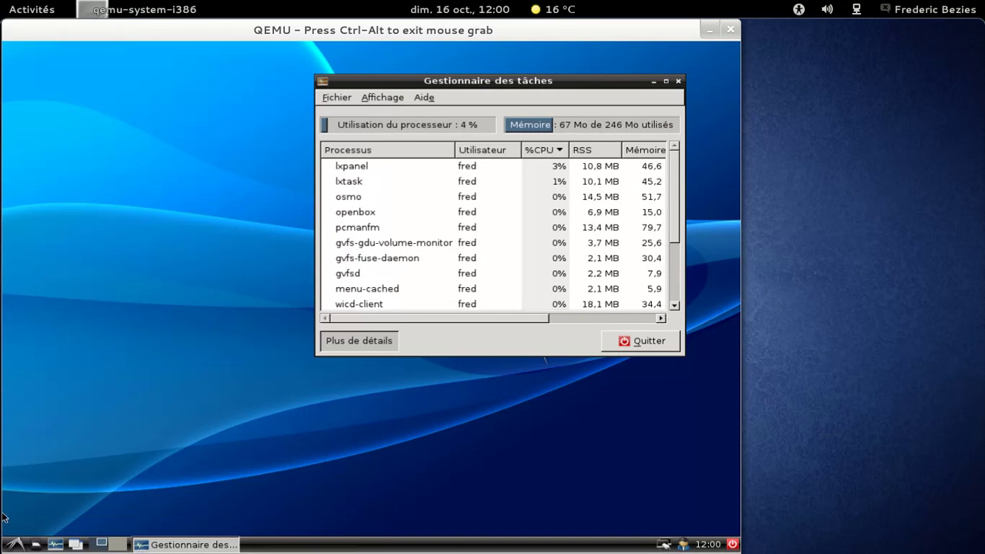
Open the screen settings, check the available resolutions and cancel without applying anything
{"action": "left_click", "coordinate": [15, 544]}
{"action": "mouse_move", "coordinate": [64, 497]}
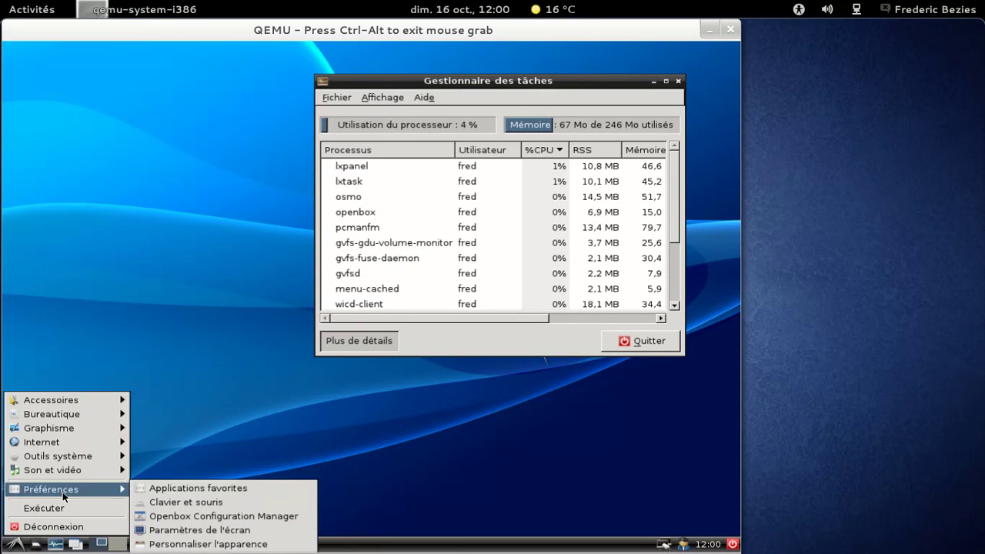
{"action": "left_click", "coordinate": [222, 531]}
{"action": "left_click", "coordinate": [353, 294]}
{"action": "left_click", "coordinate": [353, 293]}
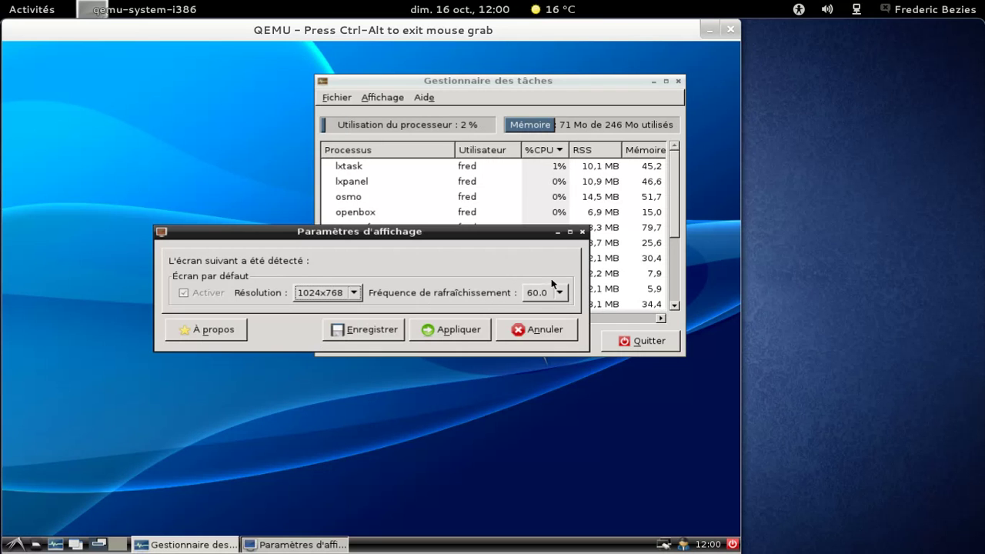
{"action": "left_click", "coordinate": [533, 328]}
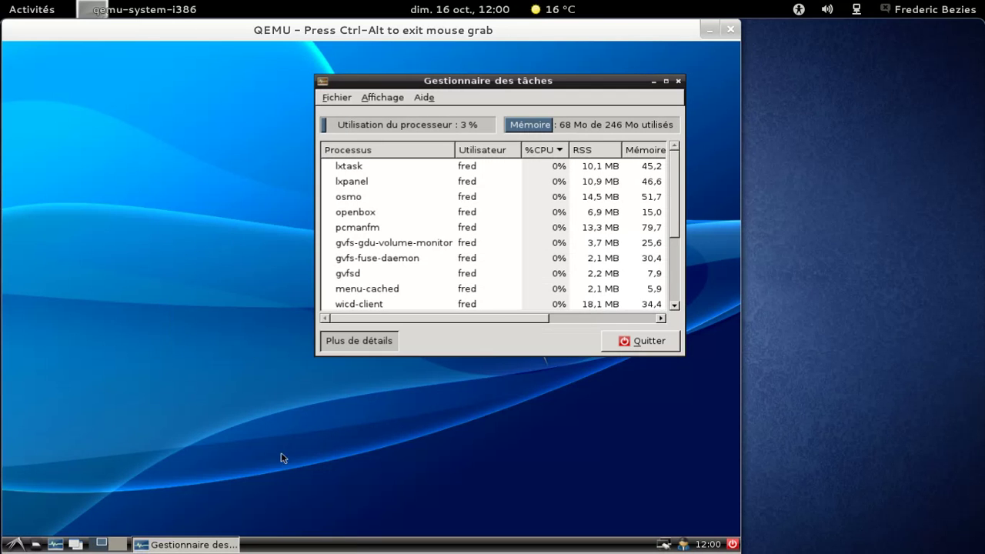
Open the appearance settings, preview the bubble interface theme and reselect Raleigh
{"action": "left_click", "coordinate": [15, 544]}
{"action": "mouse_move", "coordinate": [108, 490]}
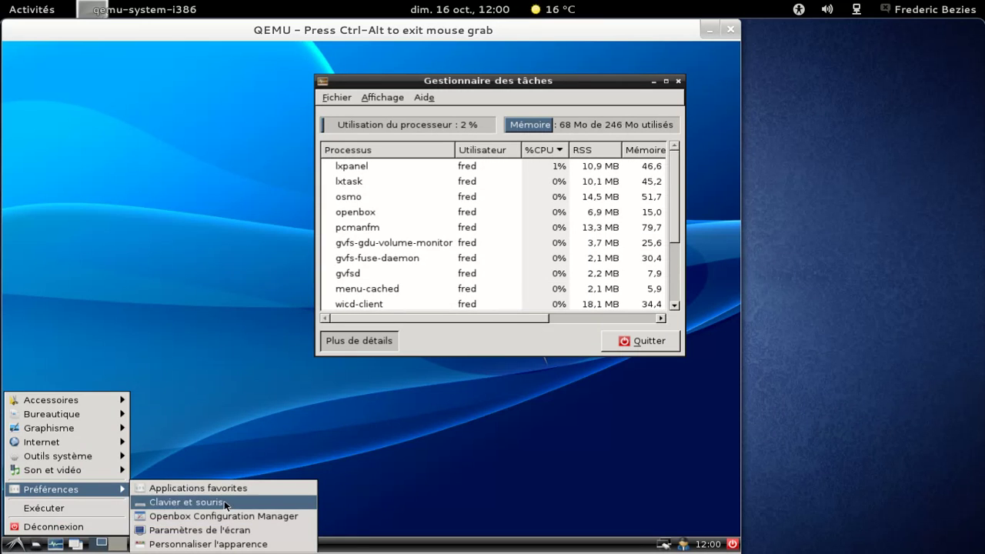
{"action": "left_click", "coordinate": [208, 544]}
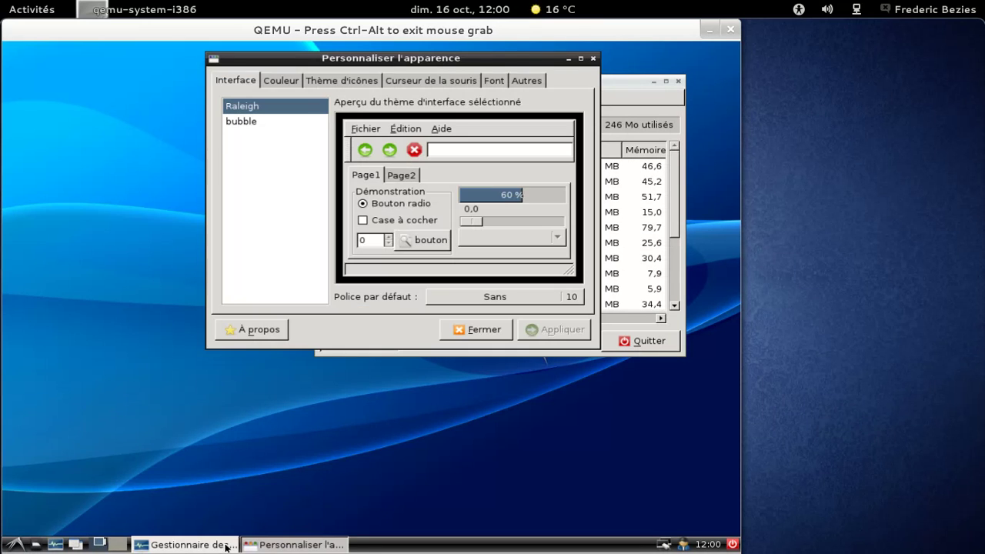
{"action": "left_click", "coordinate": [282, 122]}
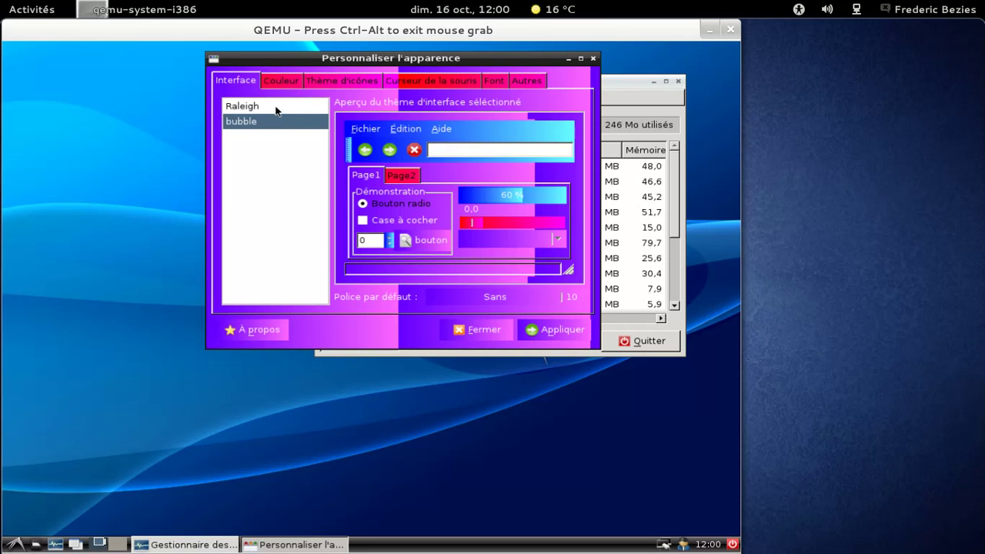
{"action": "left_click", "coordinate": [276, 105]}
Review the colour, icon theme, mouse cursor, font and other appearance options, and close the appearance settings
{"action": "left_click", "coordinate": [279, 80]}
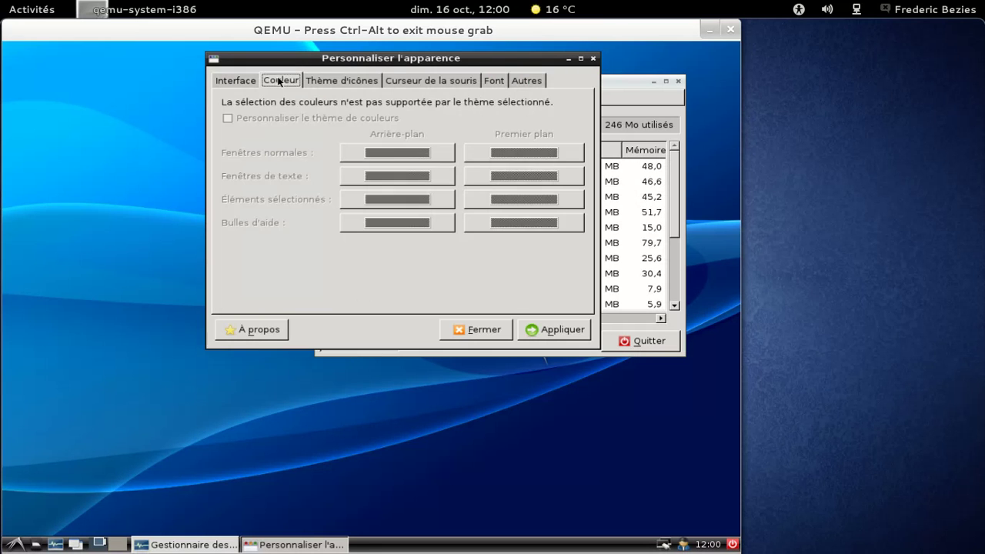
{"action": "left_click", "coordinate": [338, 81]}
{"action": "left_click", "coordinate": [419, 81]}
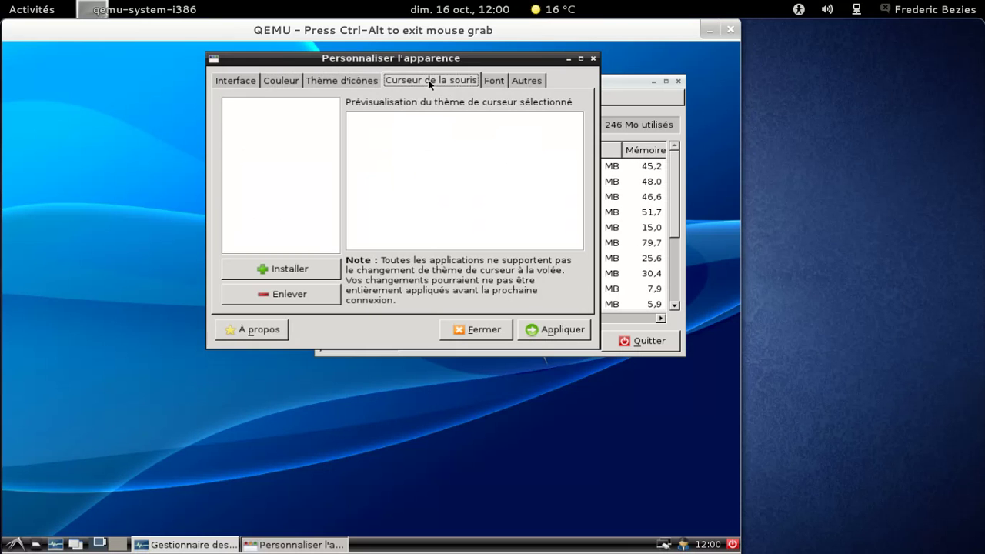
{"action": "left_click", "coordinate": [496, 80]}
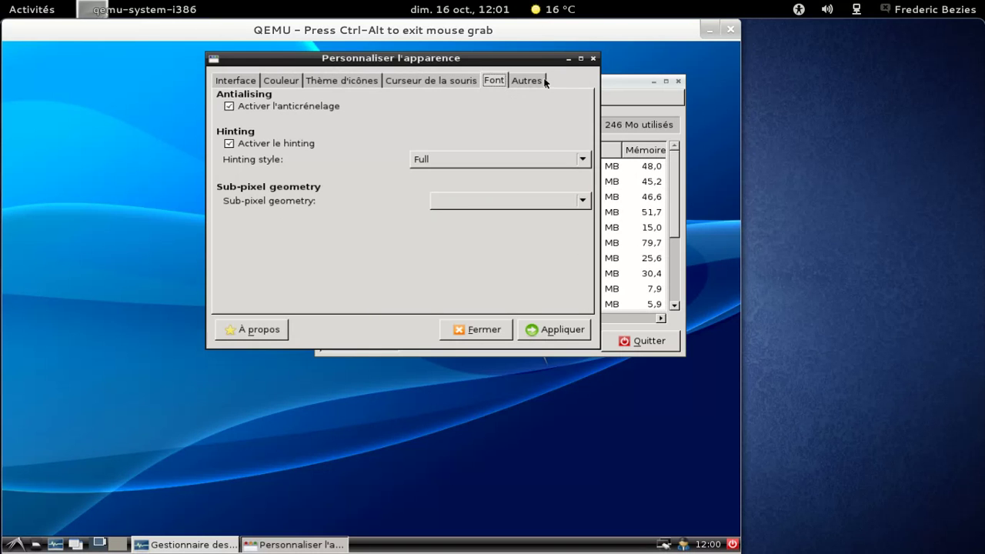
{"action": "left_click", "coordinate": [528, 81]}
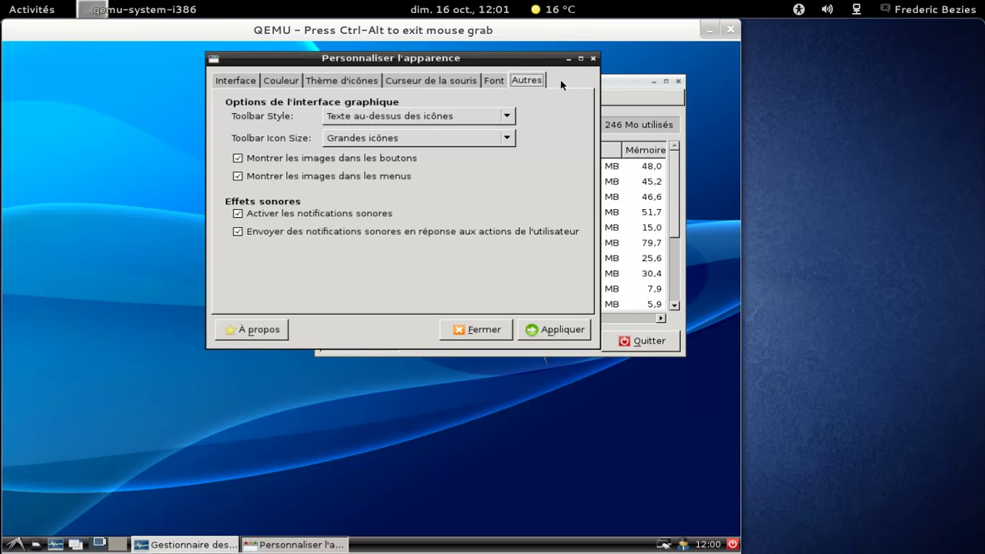
{"action": "left_click", "coordinate": [593, 59]}
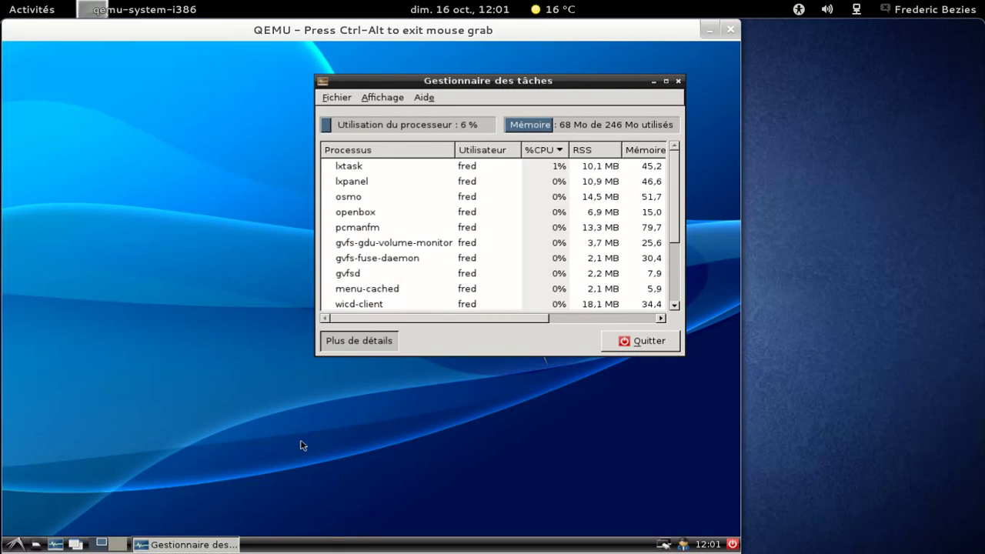
Quit the Osmo instance still running in the notification area
{"action": "right_click", "coordinate": [683, 548]}
{"action": "left_click", "coordinate": [643, 536]}
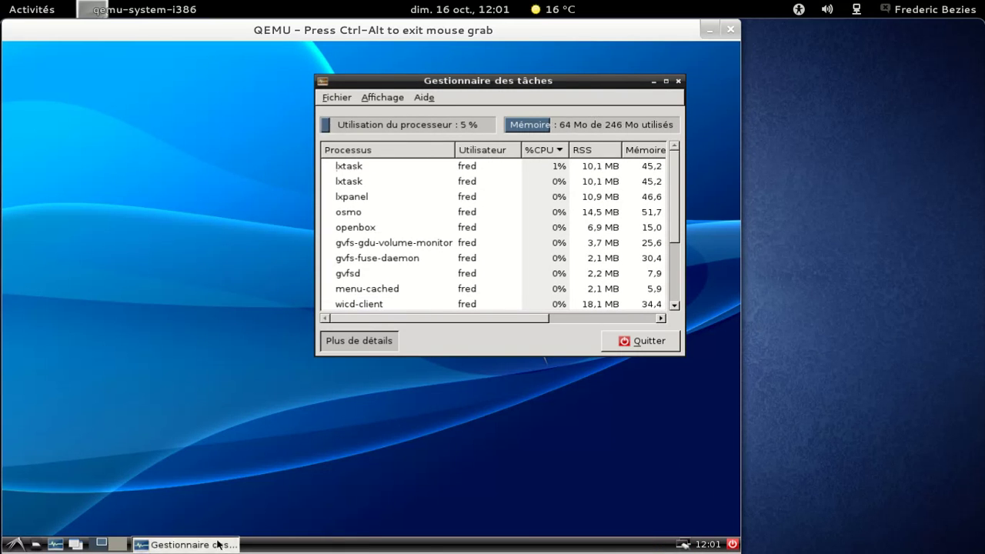
Launch the Pidgin internet messenger and dismiss the new mail notification in its contact list
{"action": "left_click", "coordinate": [16, 544]}
{"action": "mouse_move", "coordinate": [80, 433]}
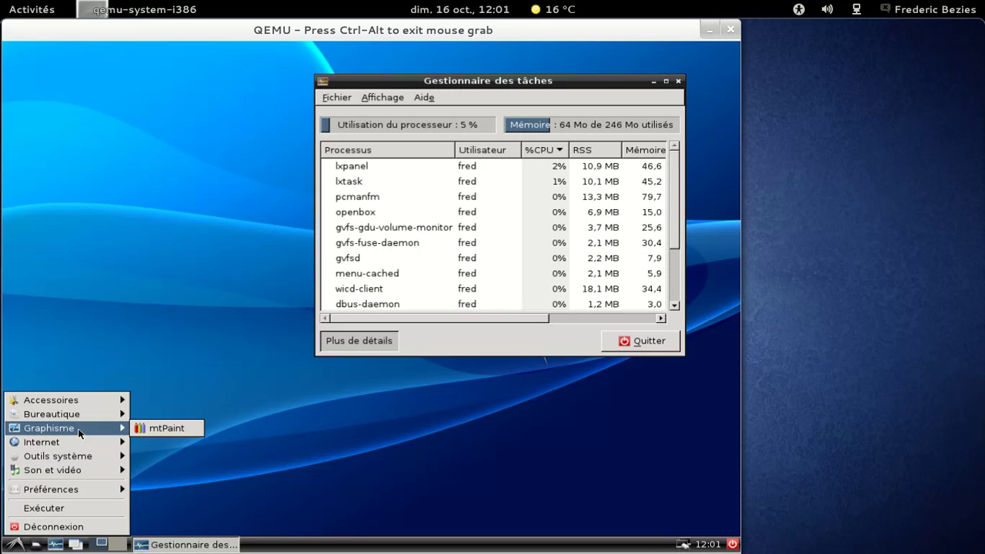
{"action": "left_click", "coordinate": [185, 466]}
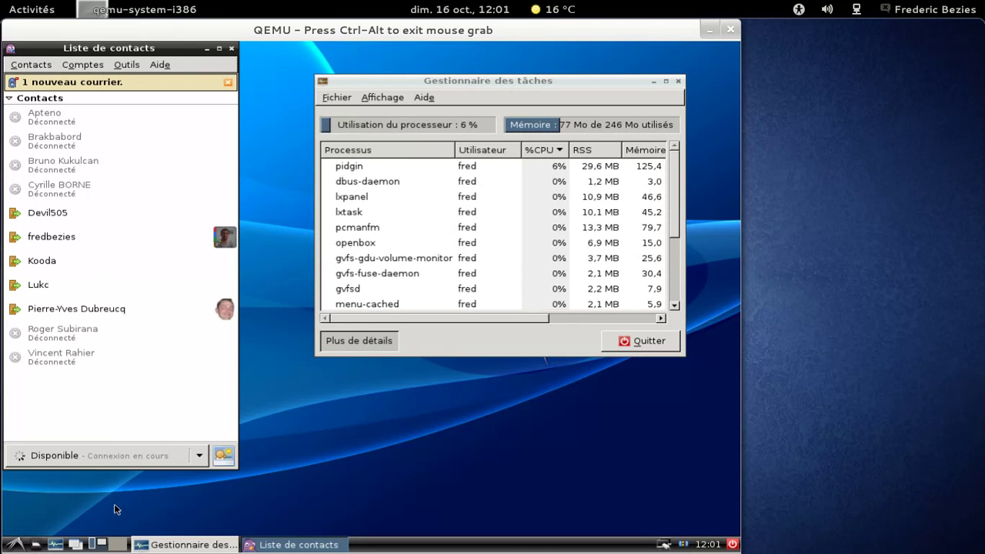
{"action": "left_click", "coordinate": [227, 81]}
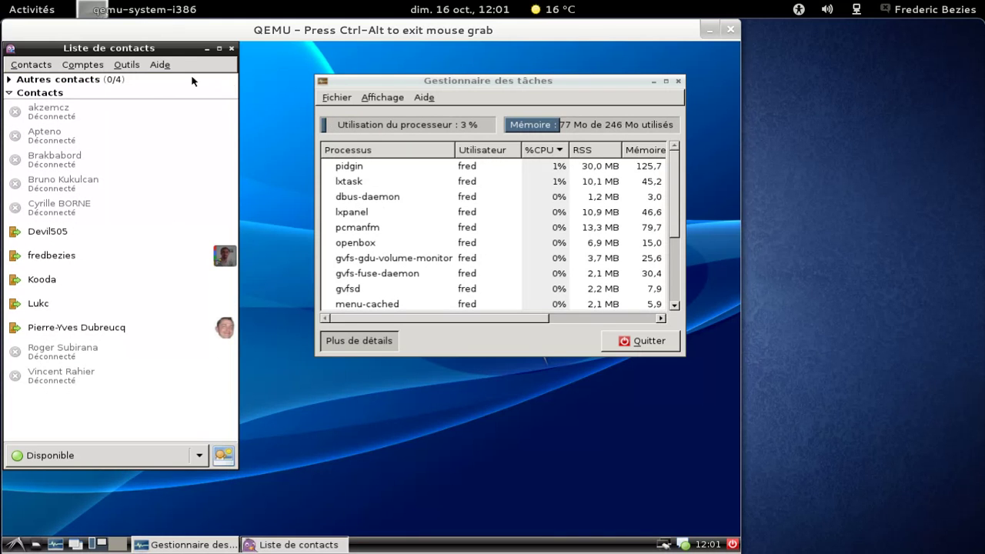
View Pidgin's about information, close it and quit Pidgin
{"action": "left_click", "coordinate": [161, 66]}
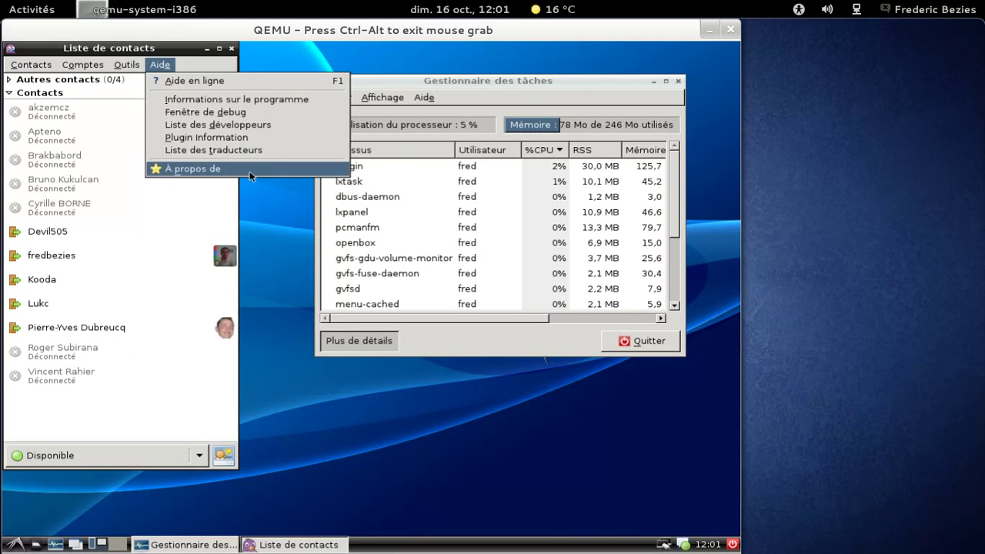
{"action": "left_click", "coordinate": [248, 171]}
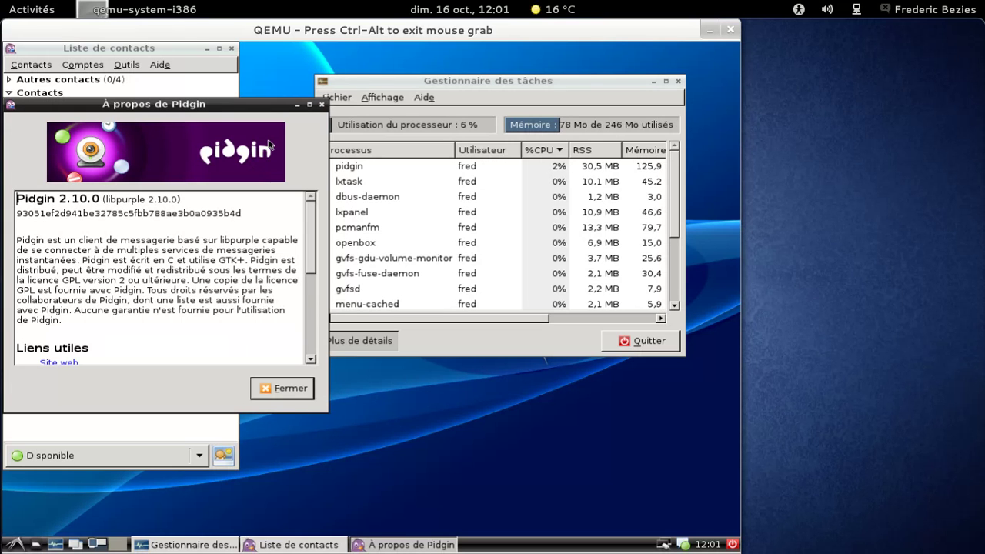
{"action": "left_click", "coordinate": [290, 387]}
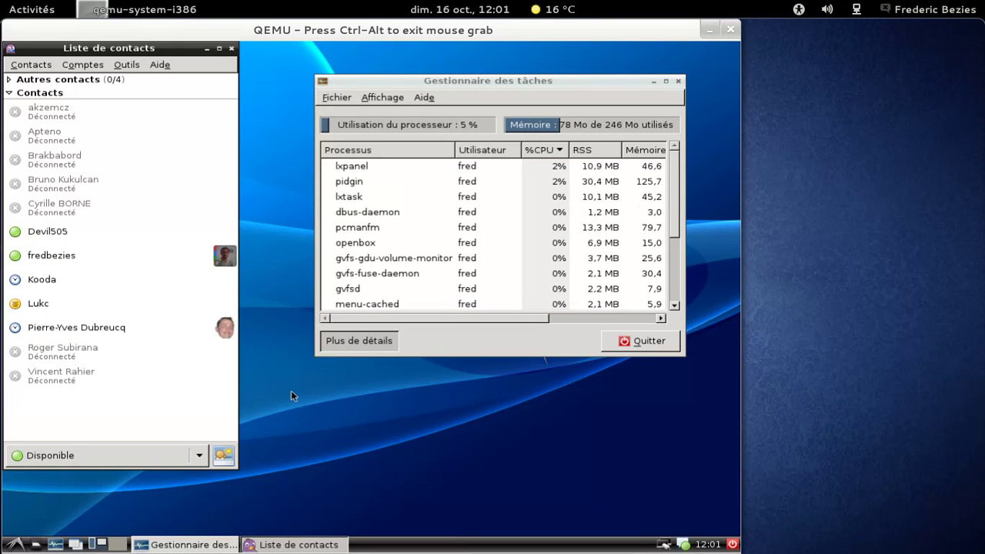
{"action": "left_click", "coordinate": [31, 65]}
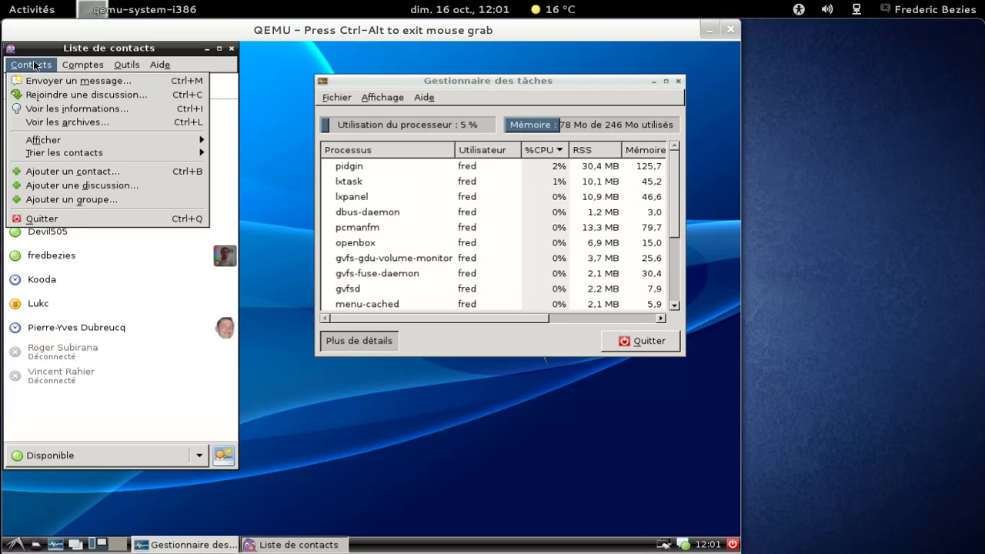
{"action": "left_click", "coordinate": [90, 223]}
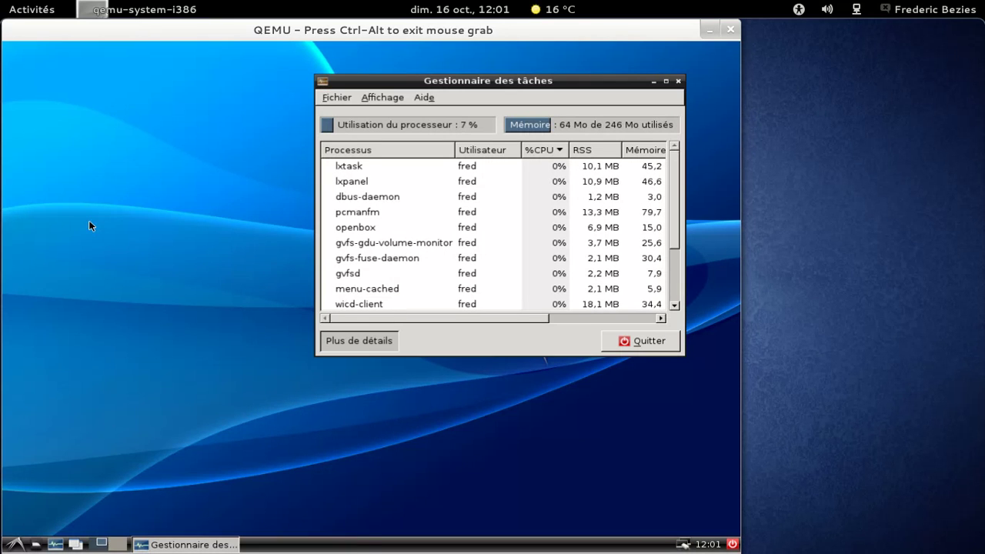
Launch the Audacious music player from the sound and video applications
{"action": "left_click", "coordinate": [16, 544]}
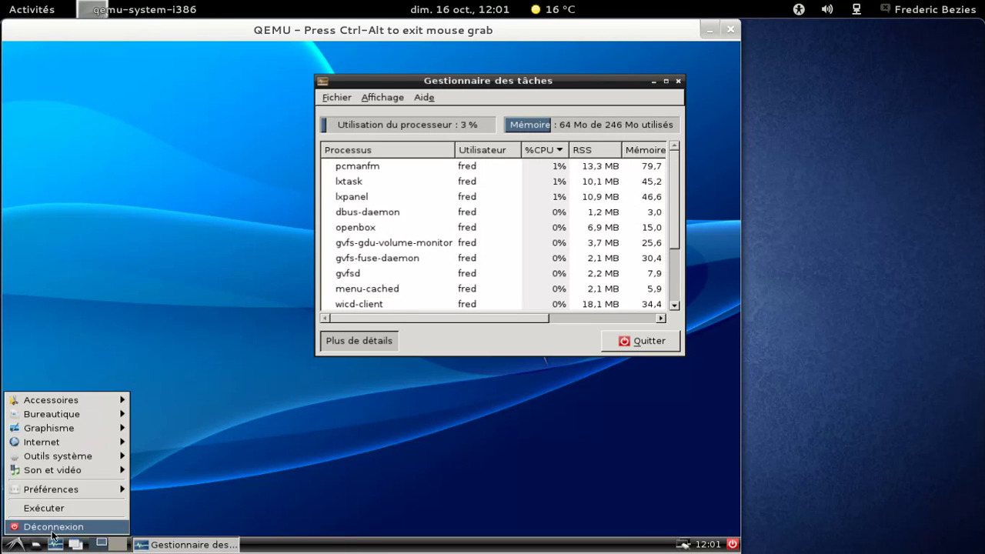
{"action": "mouse_move", "coordinate": [74, 488]}
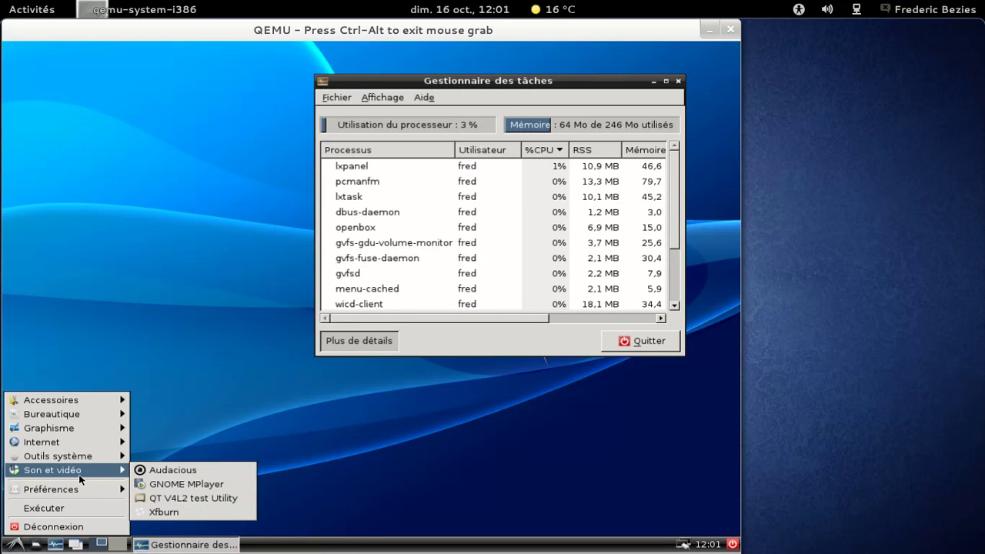
{"action": "left_click", "coordinate": [177, 471]}
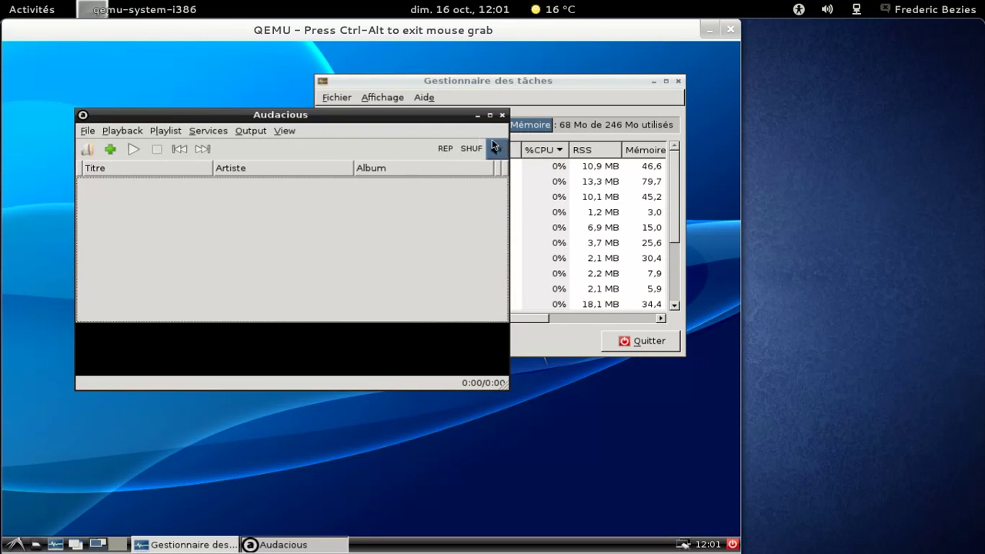
View Audacious's about information with the credits expanded, and close both the about window and the player
{"action": "left_click", "coordinate": [90, 131]}
{"action": "left_click", "coordinate": [129, 208]}
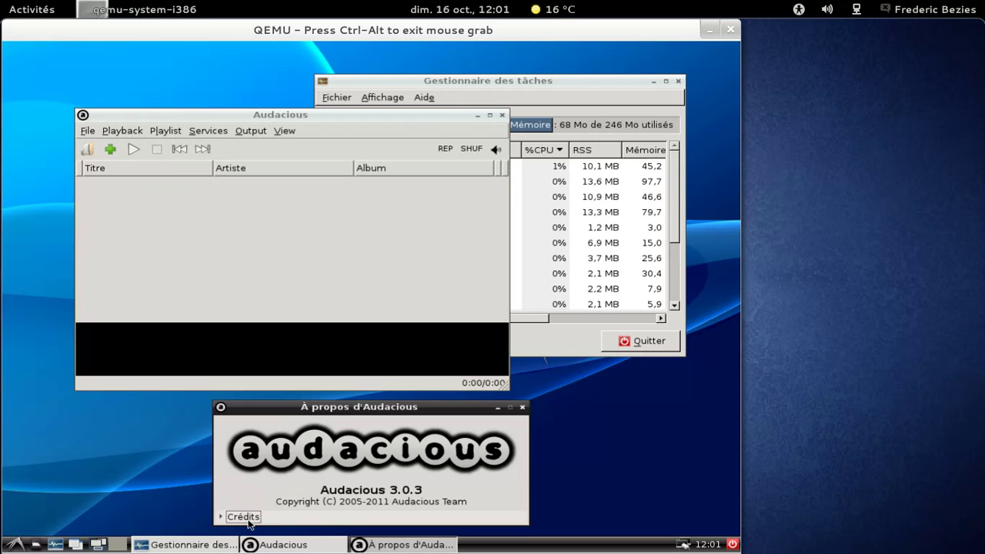
{"action": "left_click_drag", "start_coordinate": [364, 416], "coordinate": [379, 242]}
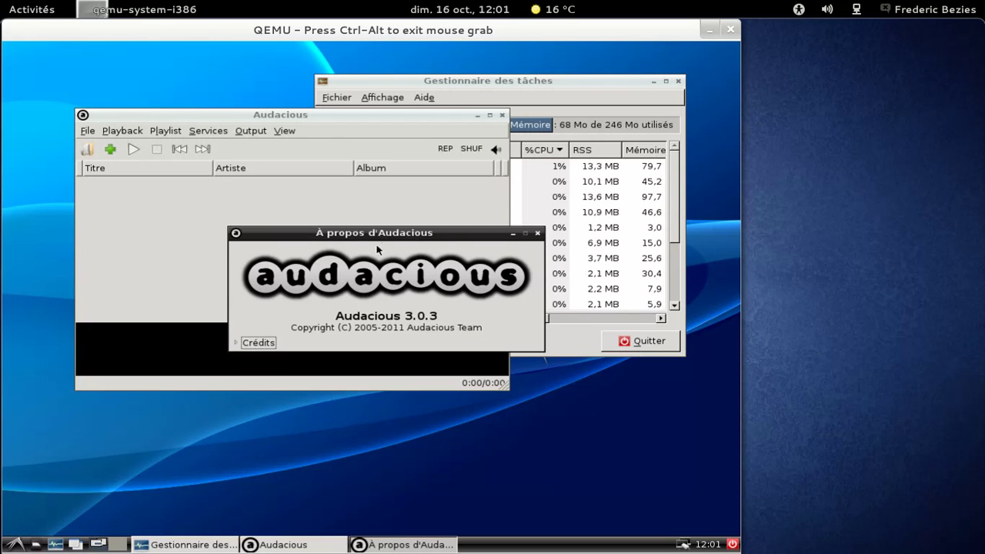
{"action": "left_click", "coordinate": [234, 344]}
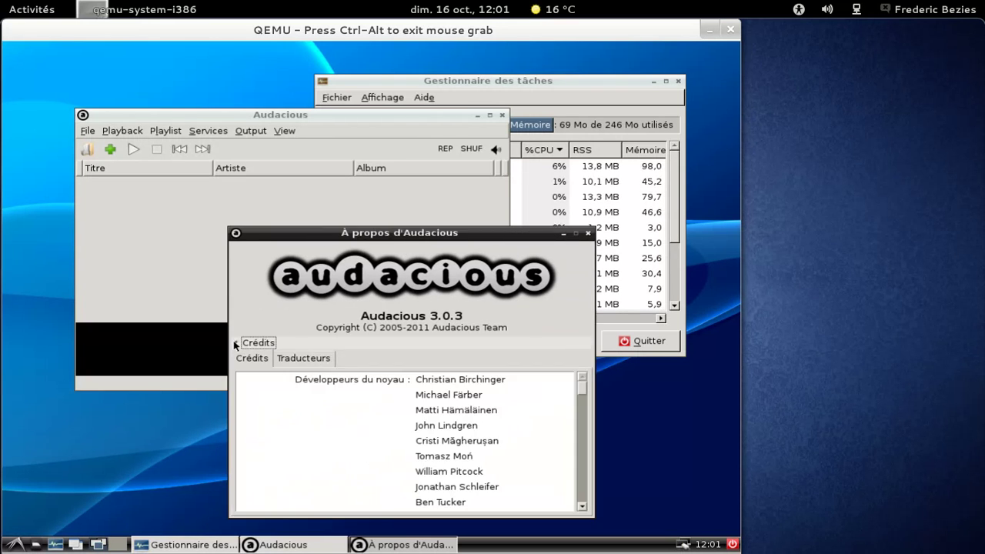
{"action": "left_click", "coordinate": [589, 236]}
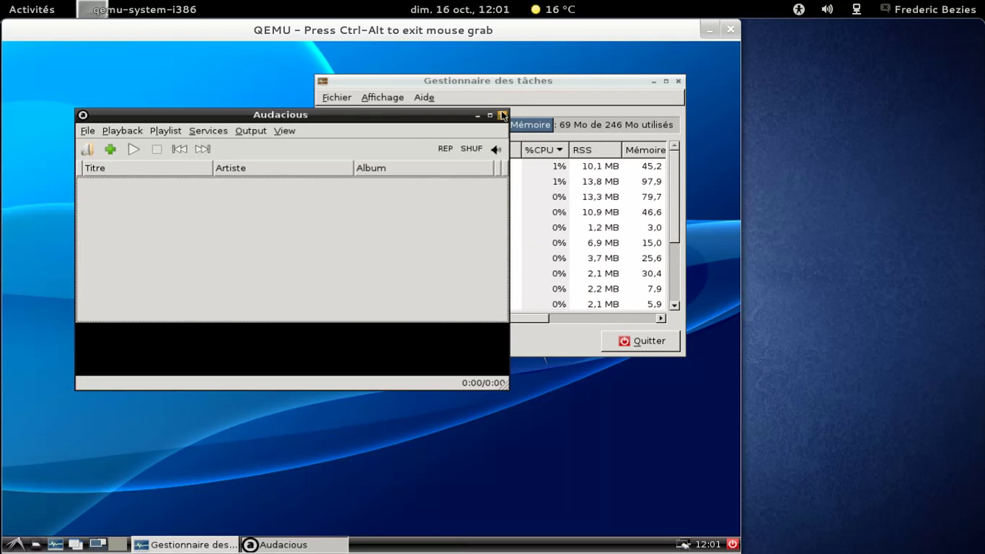
{"action": "left_click", "coordinate": [501, 115]}
Look through the installed application categories and launch the Leafpad text editor from the accessories
{"action": "left_click", "coordinate": [12, 543]}
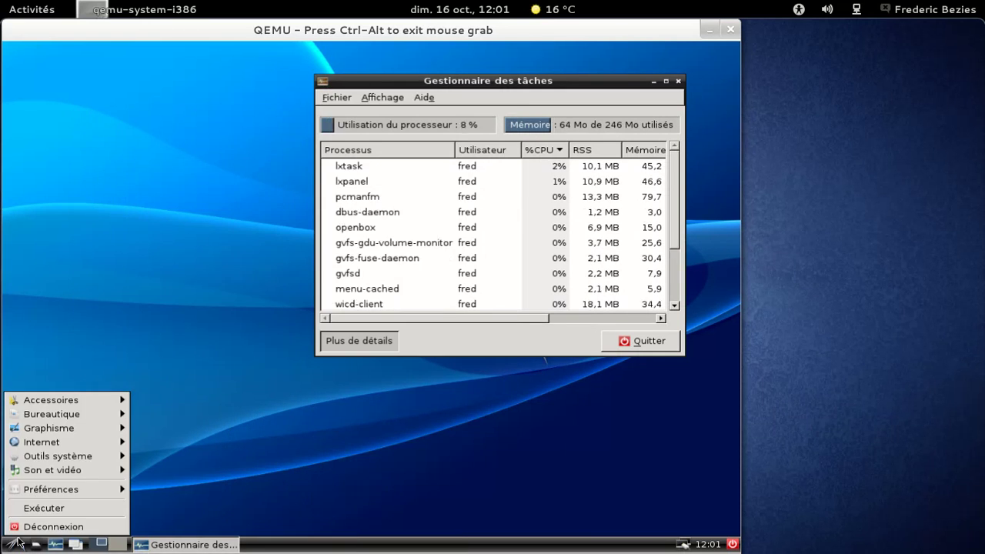
{"action": "mouse_move", "coordinate": [60, 446]}
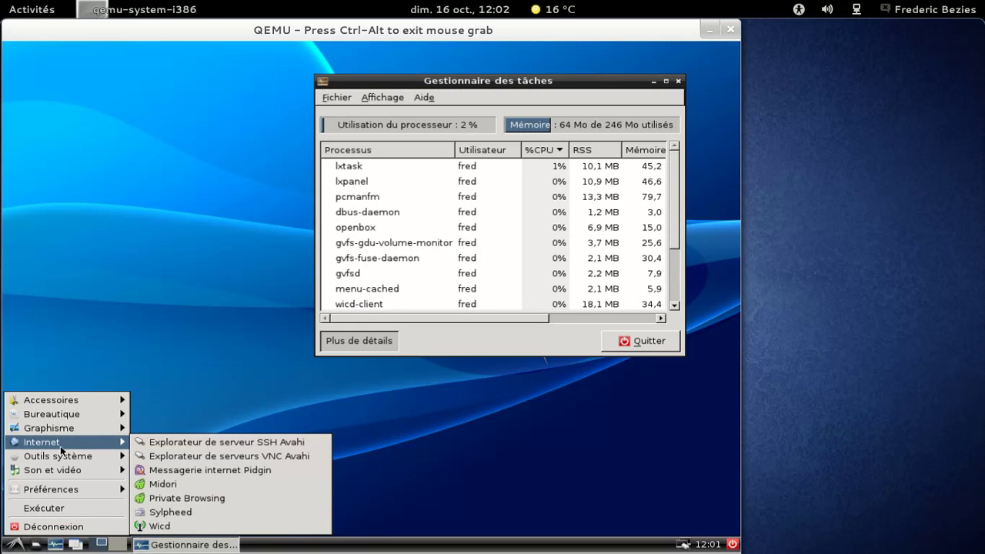
{"action": "mouse_move", "coordinate": [68, 469]}
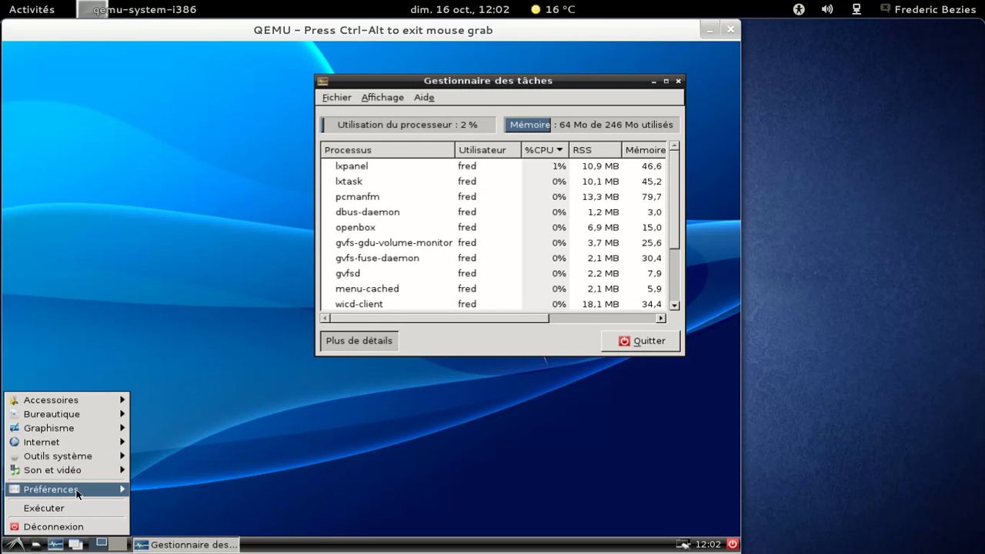
{"action": "mouse_move", "coordinate": [76, 494]}
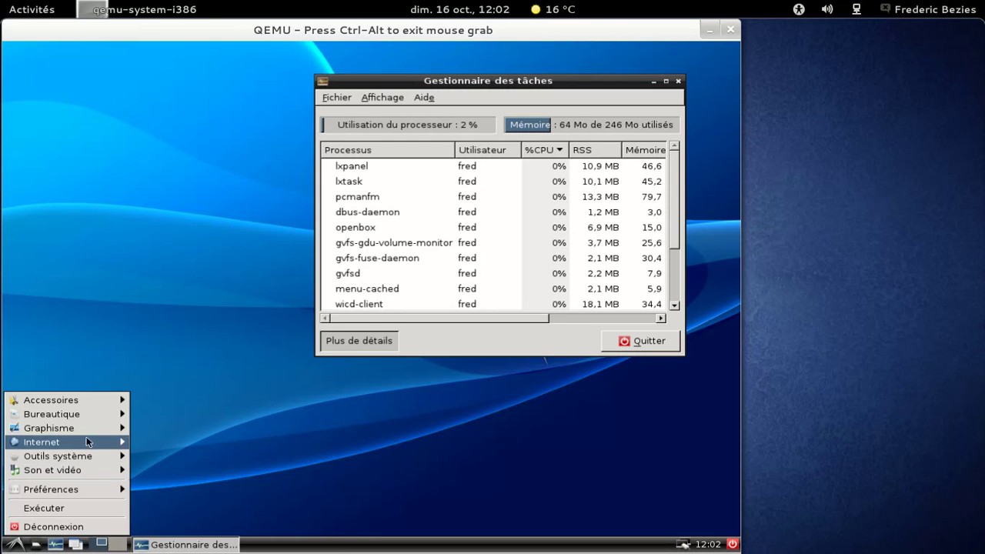
{"action": "mouse_move", "coordinate": [87, 433]}
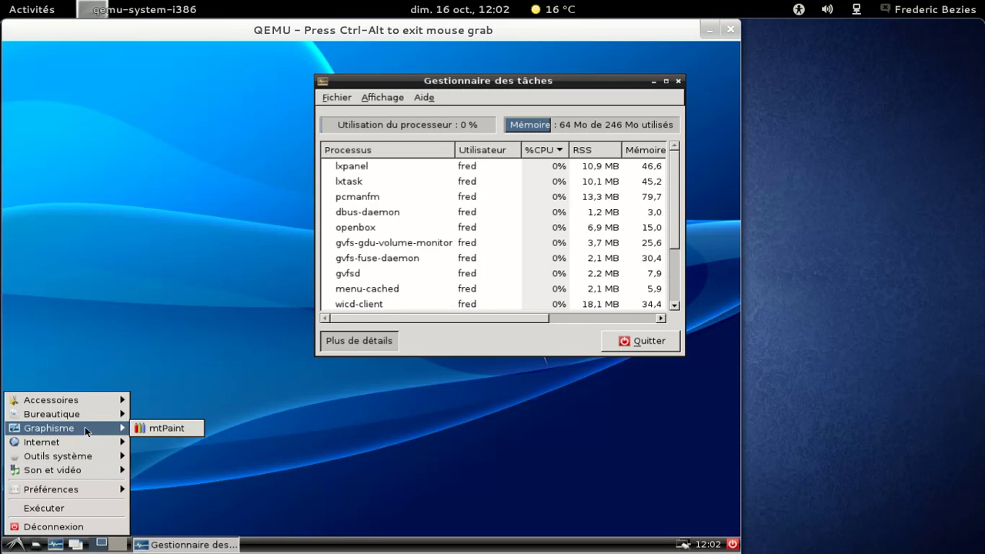
{"action": "mouse_move", "coordinate": [95, 402]}
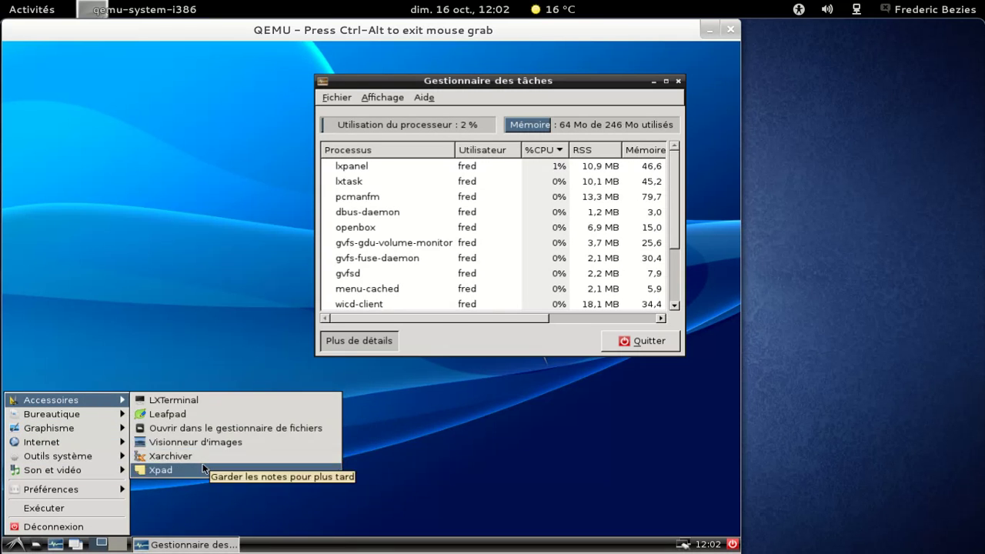
{"action": "left_click", "coordinate": [195, 415]}
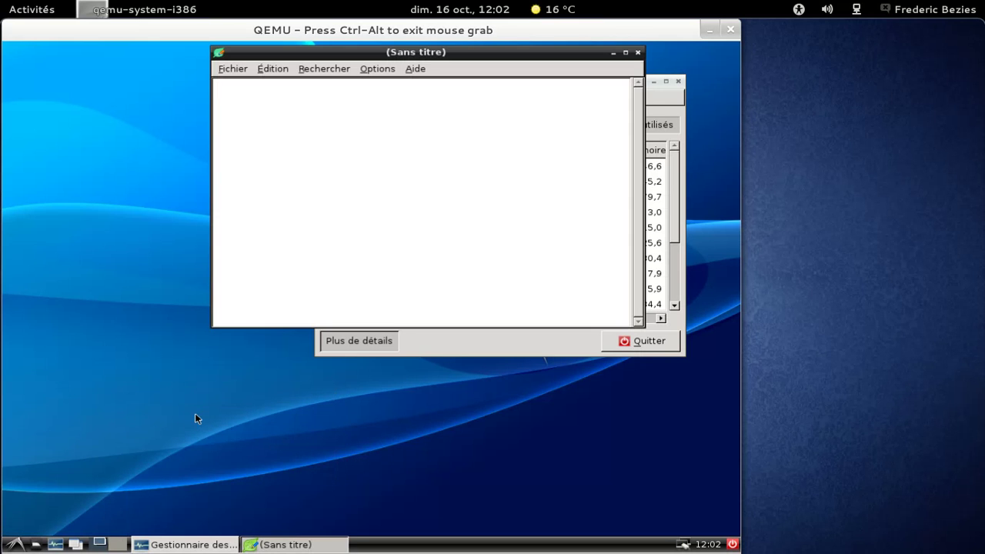
View Leafpad's about information and close the text editor
{"action": "left_click", "coordinate": [416, 70]}
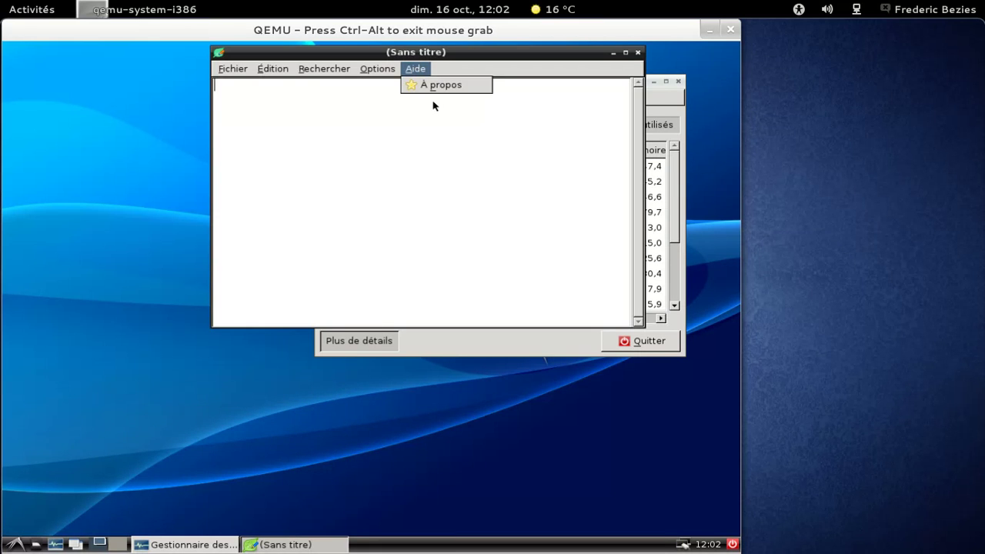
{"action": "left_click", "coordinate": [441, 84]}
{"action": "left_click", "coordinate": [511, 257]}
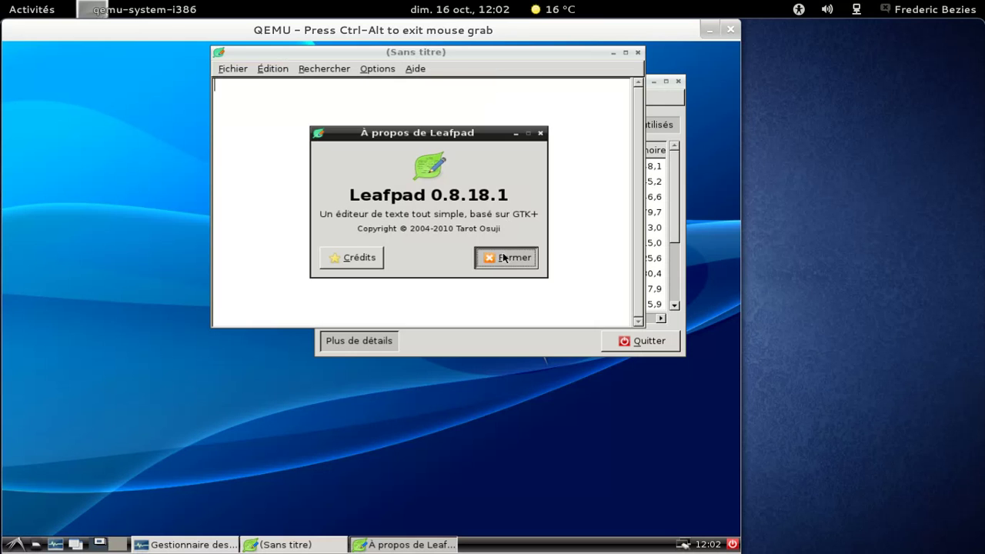
{"action": "left_click", "coordinate": [638, 52]}
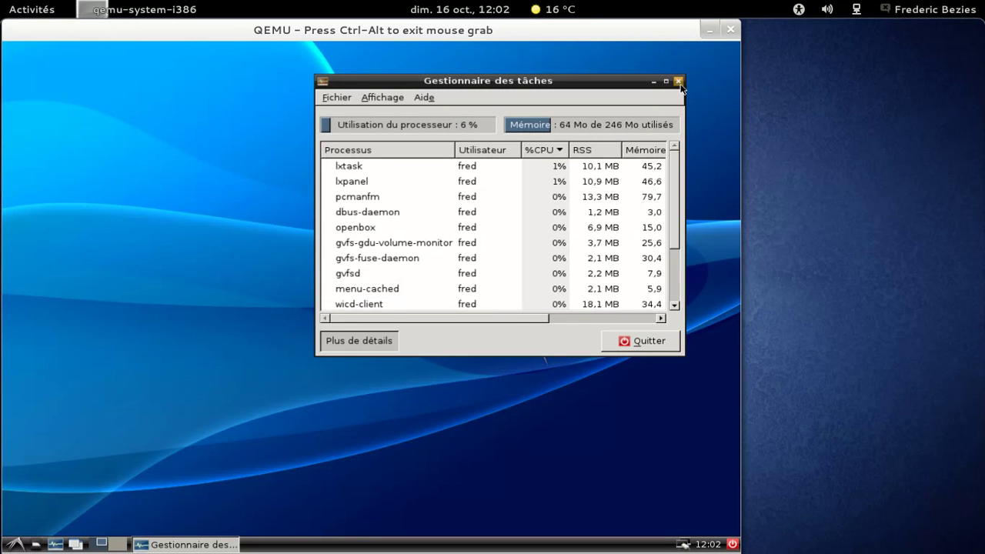
View the LXTask about information and close the task manager
{"action": "left_click", "coordinate": [424, 98]}
{"action": "left_click", "coordinate": [436, 114]}
{"action": "left_click", "coordinate": [588, 260]}
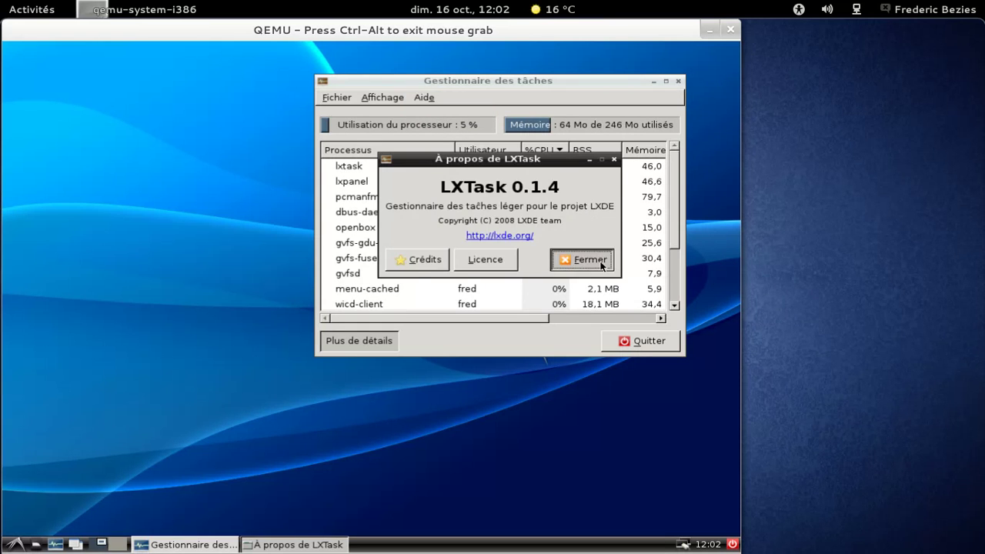
{"action": "left_click", "coordinate": [679, 82]}
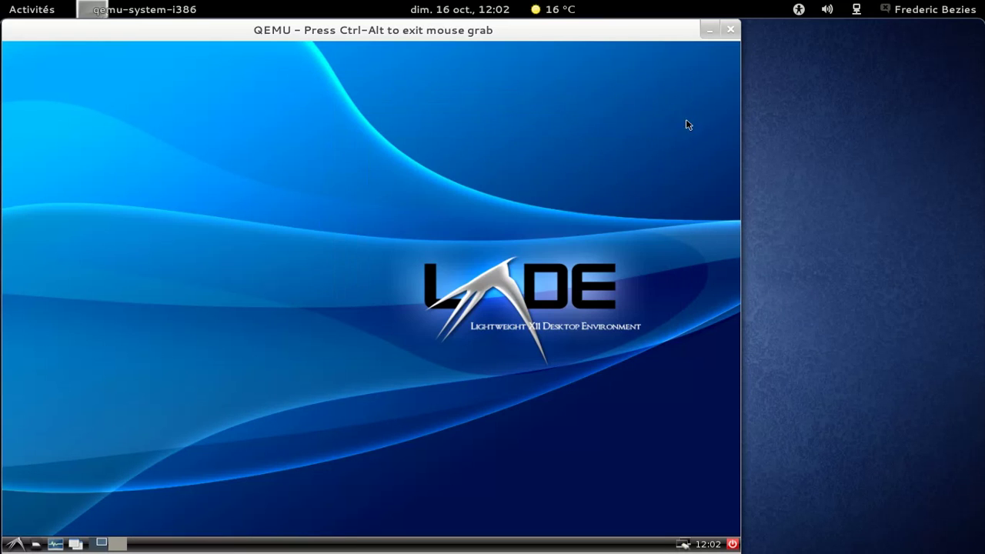
Shut down the system from the LXDE session logout options and release the mouse from the QEMU window
{"action": "left_click", "coordinate": [11, 543]}
{"action": "left_click", "coordinate": [39, 526]}
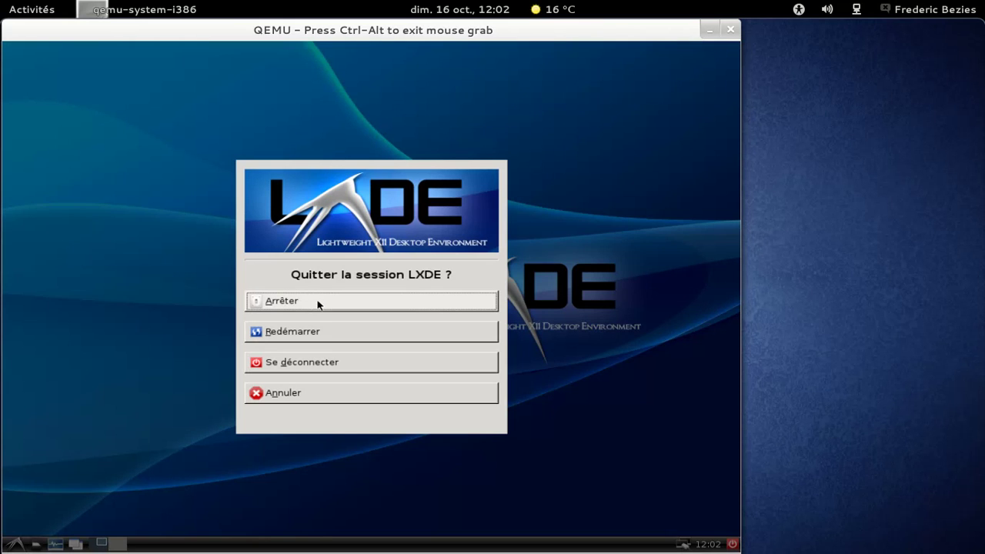
{"action": "left_click", "coordinate": [374, 303]}
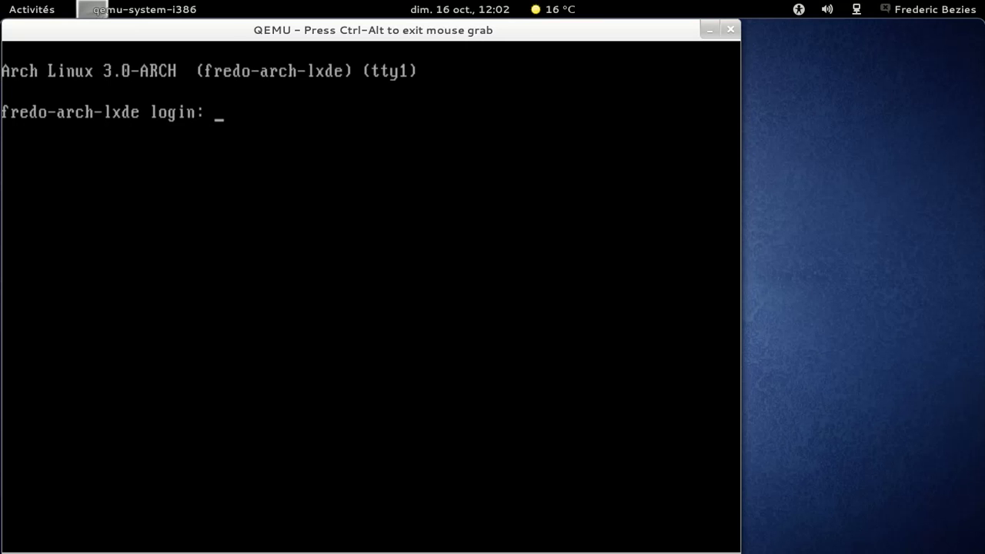
{"action": "key", "text": "ctrl+alt"}
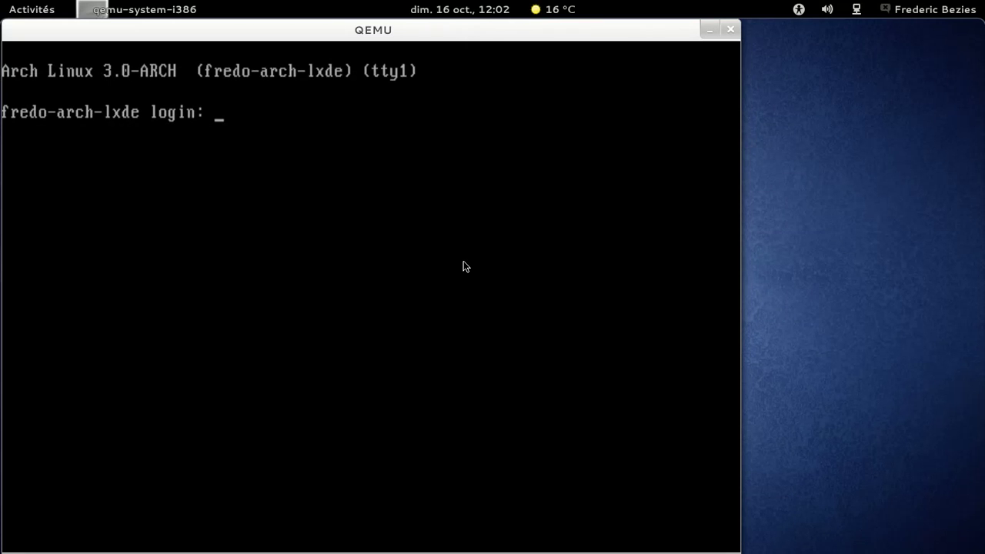